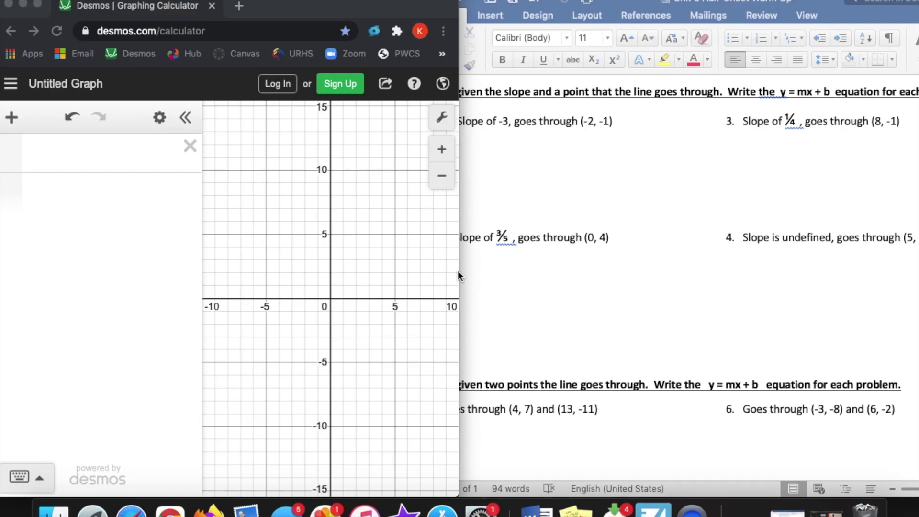
Bring the Word slope worksheet to the front and scroll to problem 1.
{"action": "left_click", "coordinate": [651, 5]}
{"action": "scroll", "coordinate": [556, 280], "scroll_direction": "down", "scroll_amount": 1}
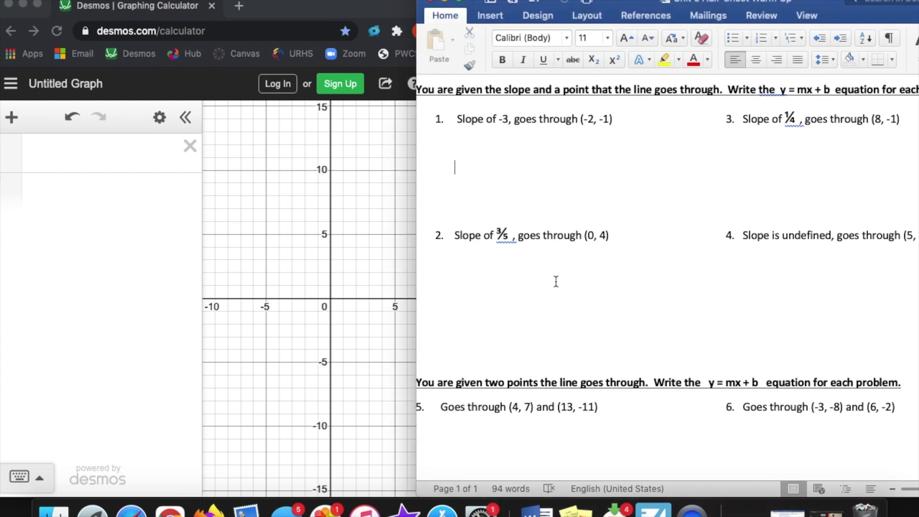
{"action": "scroll", "coordinate": [556, 282], "scroll_direction": "up", "scroll_amount": 1}
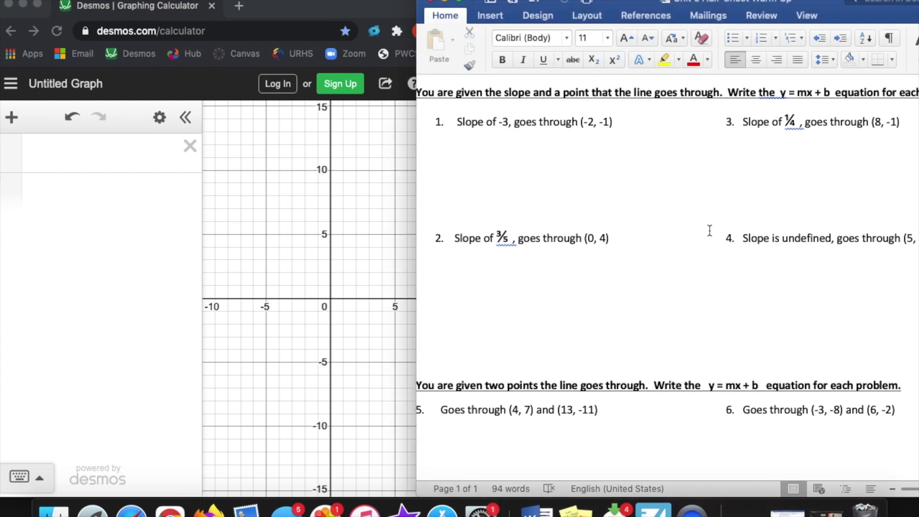
{"action": "scroll", "coordinate": [559, 174], "scroll_direction": "up", "scroll_amount": 1}
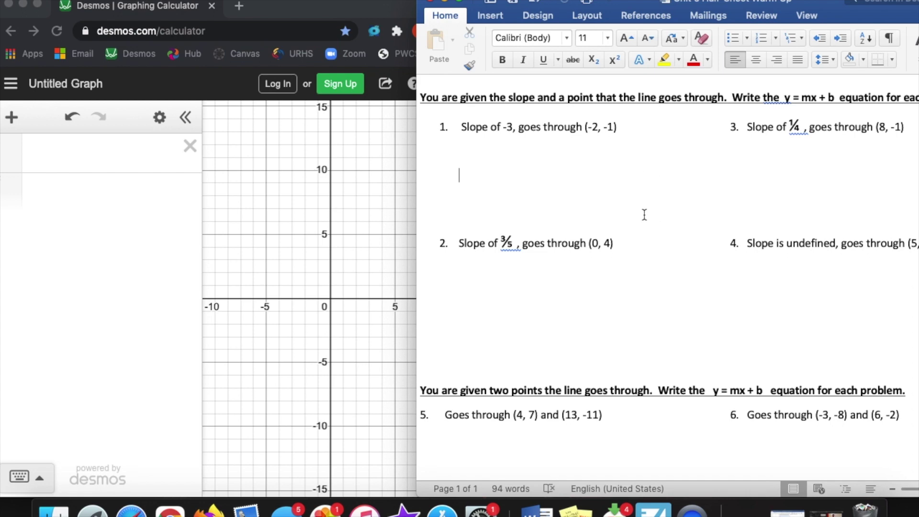
Write 'Y = -3x + b' under problem 1, noting its slope -3 and point (-2, -1).
{"action": "type", "text": "Y = -3x"}
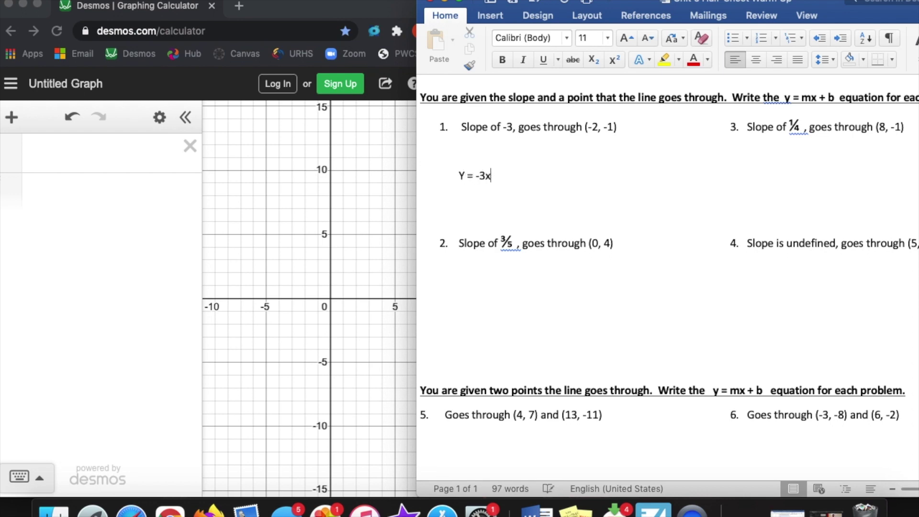
{"action": "type", "text": " +"}
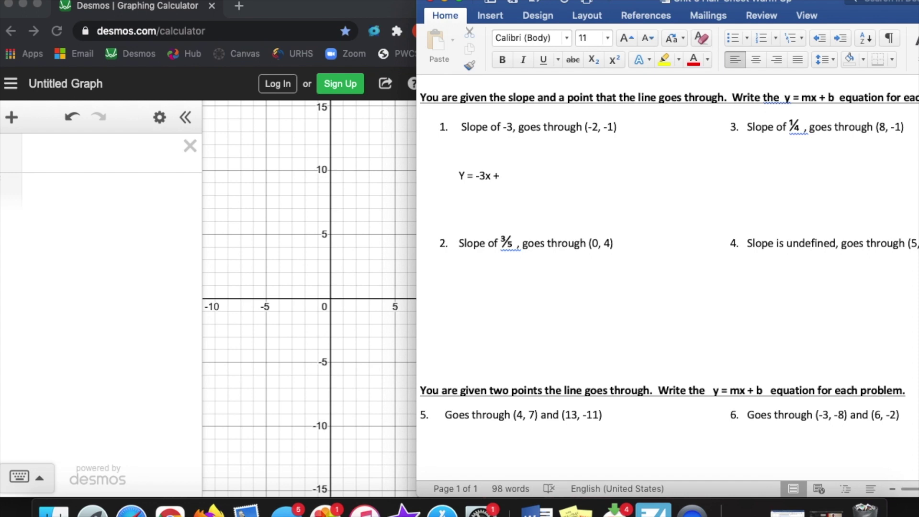
{"action": "type", "text": " b"}
{"action": "left_click_drag", "start_coordinate": [503, 127], "coordinate": [519, 126]}
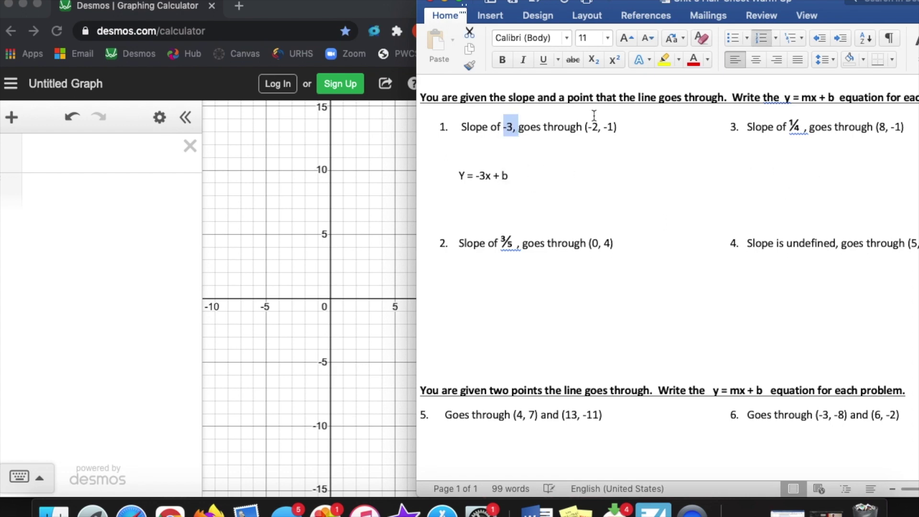
{"action": "left_click_drag", "start_coordinate": [585, 127], "coordinate": [619, 127]}
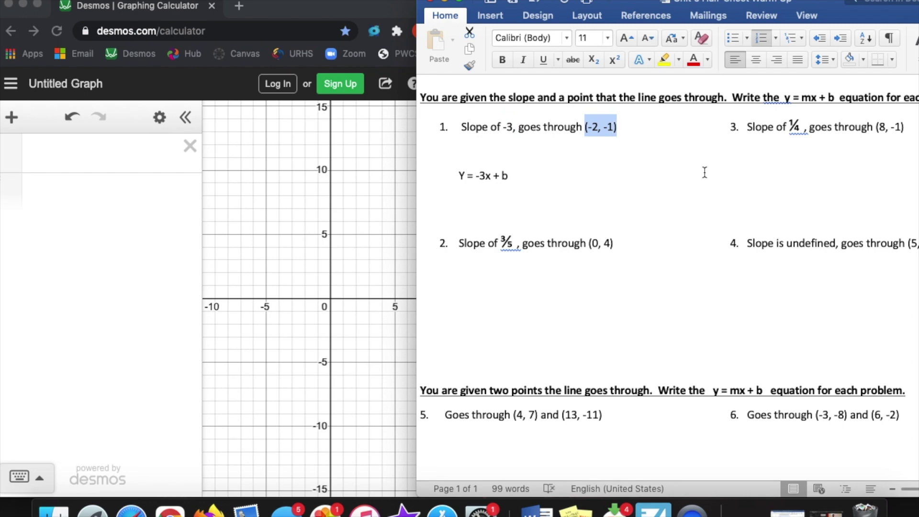
{"action": "left_click", "coordinate": [556, 156]}
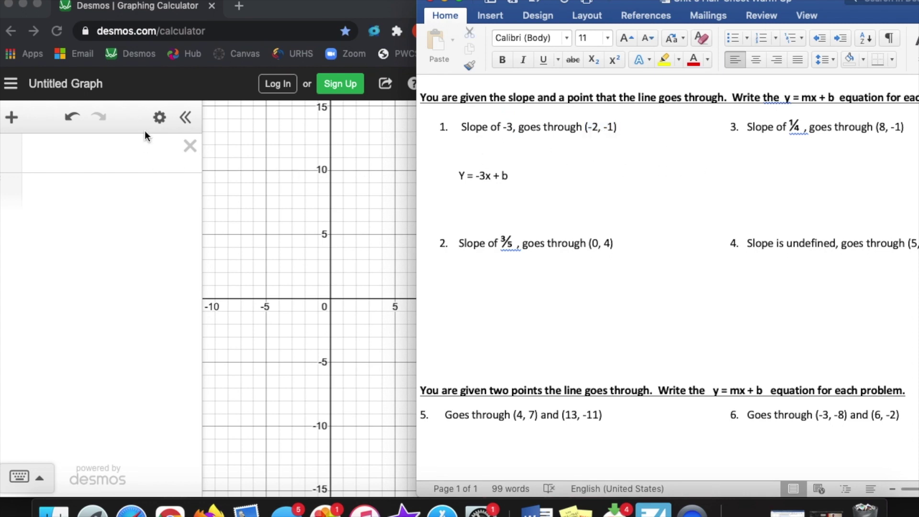
{"action": "left_click", "coordinate": [273, 10]}
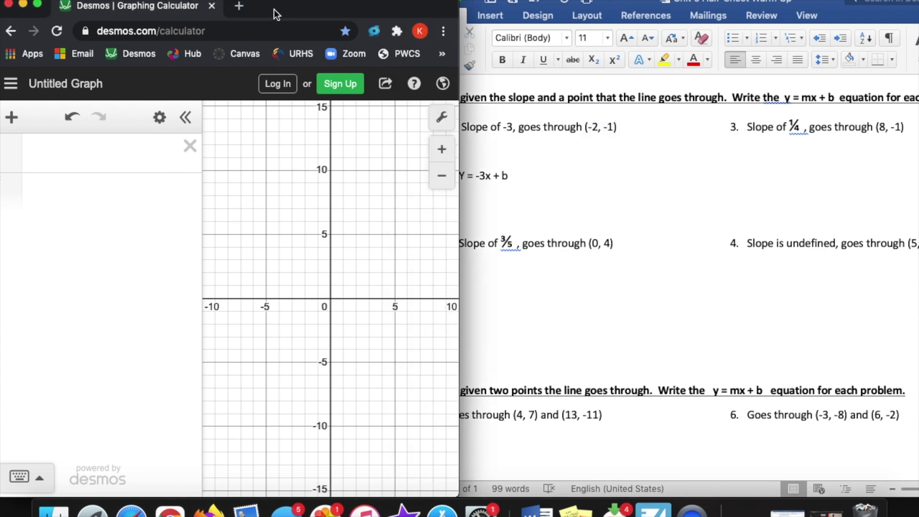
Plot the point (-2, -1) and enter the line y=-3x+b in Desmos.
{"action": "left_click", "coordinate": [120, 156]}
{"action": "type", "text": "(-2, "}
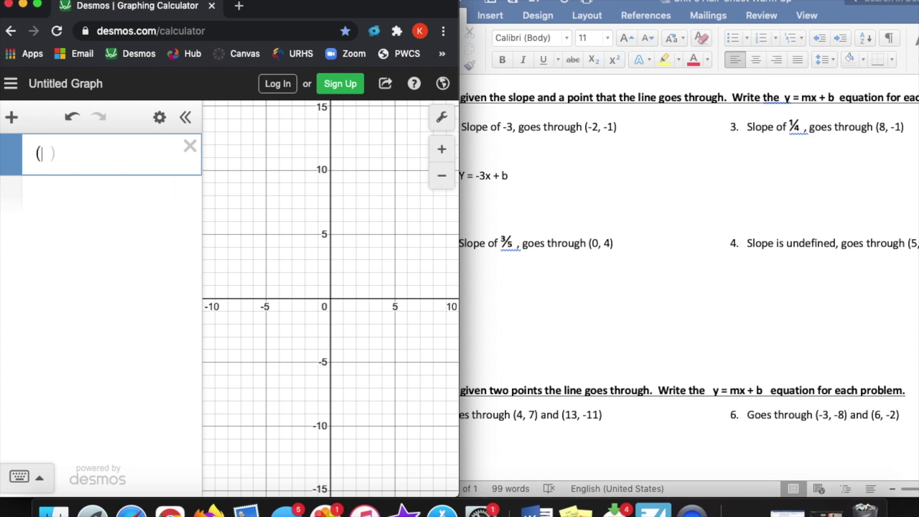
{"action": "type", "text": "-1)"}
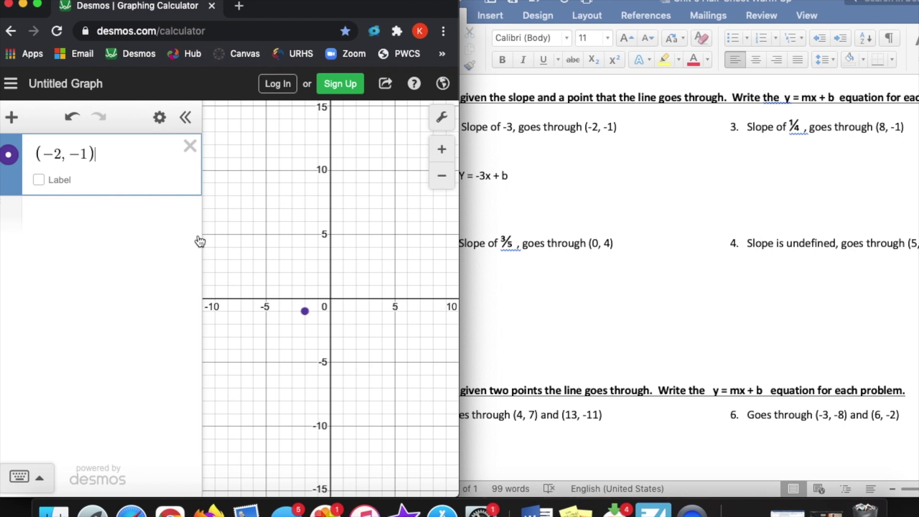
{"action": "left_click", "coordinate": [305, 312]}
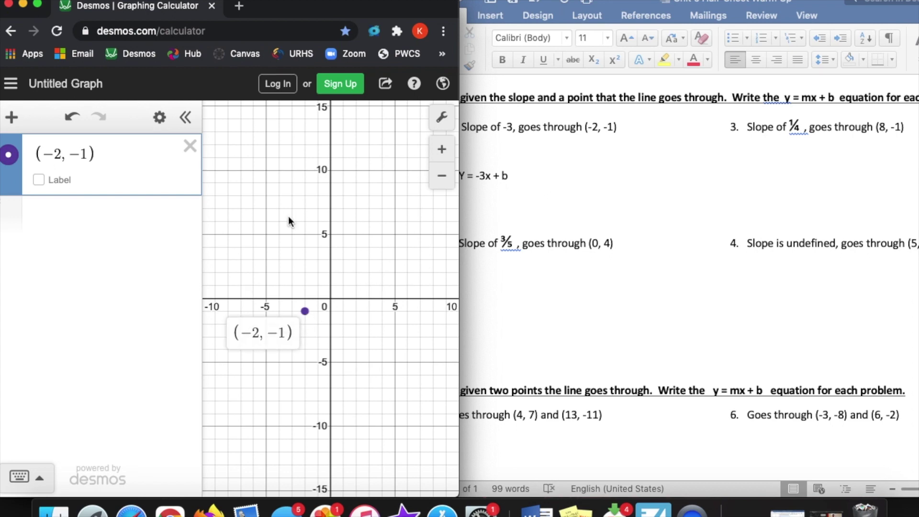
{"action": "left_click", "coordinate": [125, 218]}
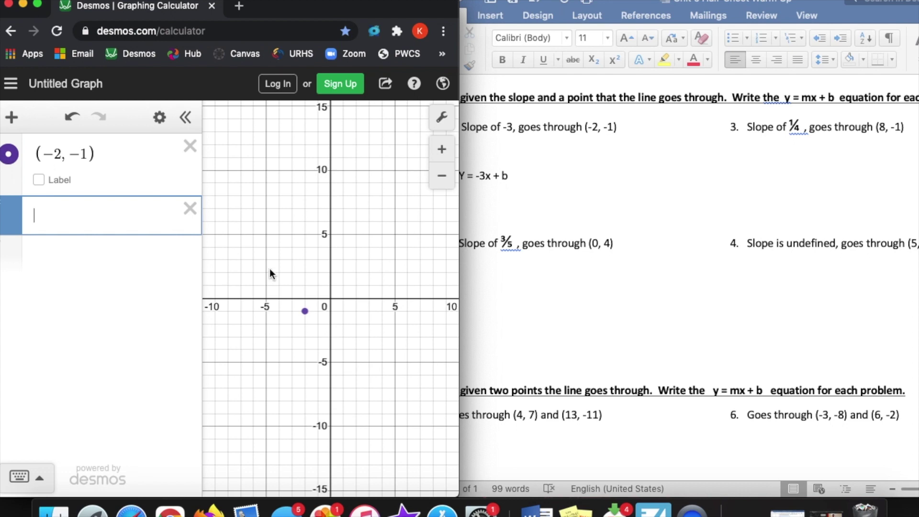
{"action": "type", "text": "y"}
{"action": "type", "text": "="}
{"action": "type", "text": "-3x"}
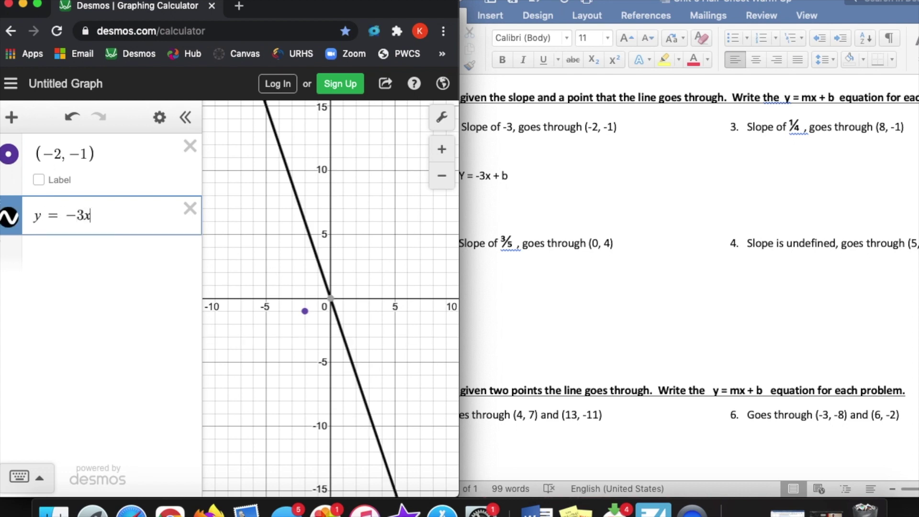
{"action": "type", "text": "+b"}
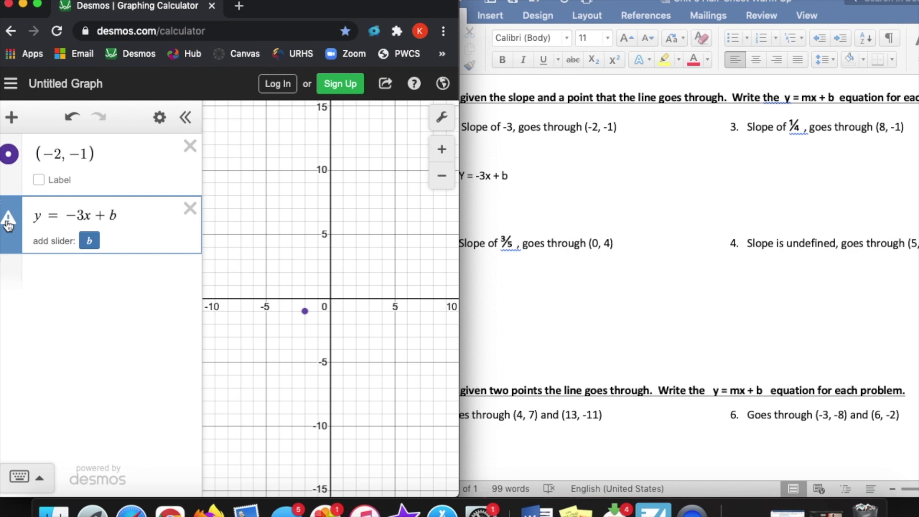
{"action": "mouse_move", "coordinate": [10, 223]}
Add a slider for b and set it to -7 so the line passes through (-2, -1).
{"action": "left_click", "coordinate": [91, 243]}
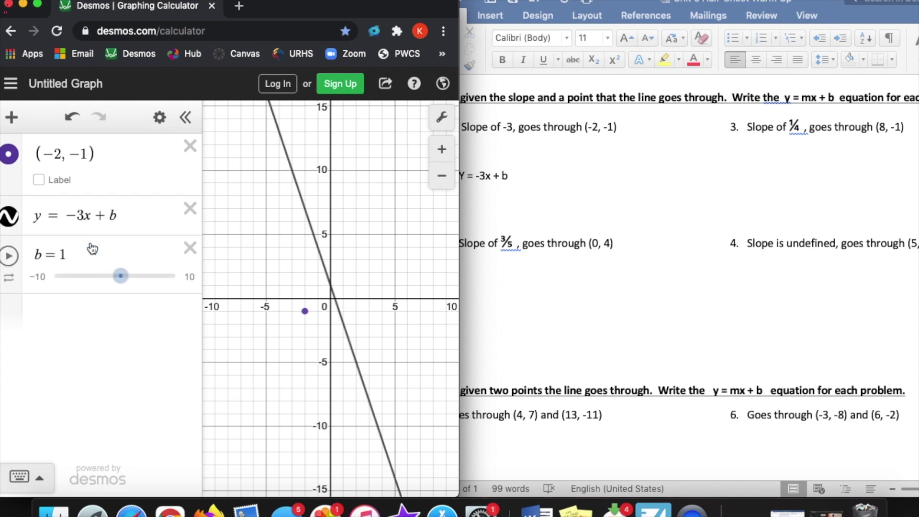
{"action": "left_click_drag", "start_coordinate": [123, 286], "coordinate": [68, 276]}
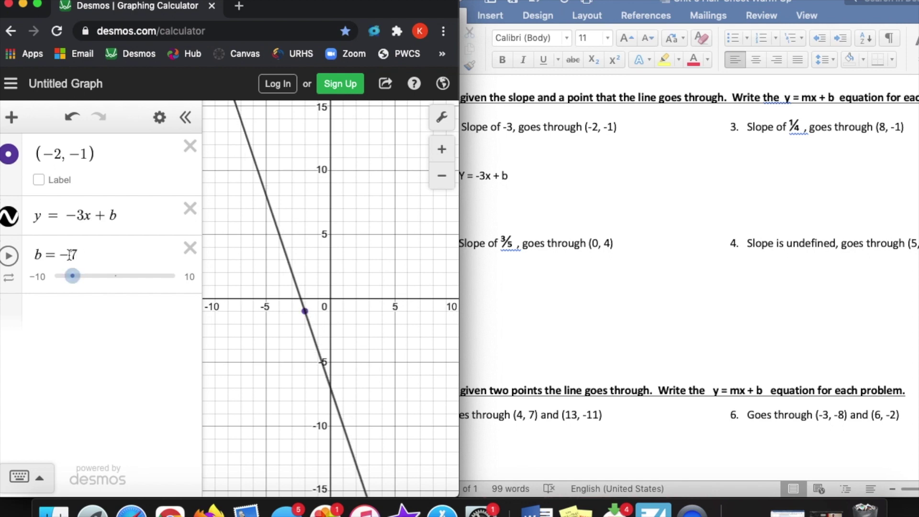
{"action": "left_click_drag", "start_coordinate": [74, 276], "coordinate": [77, 276]}
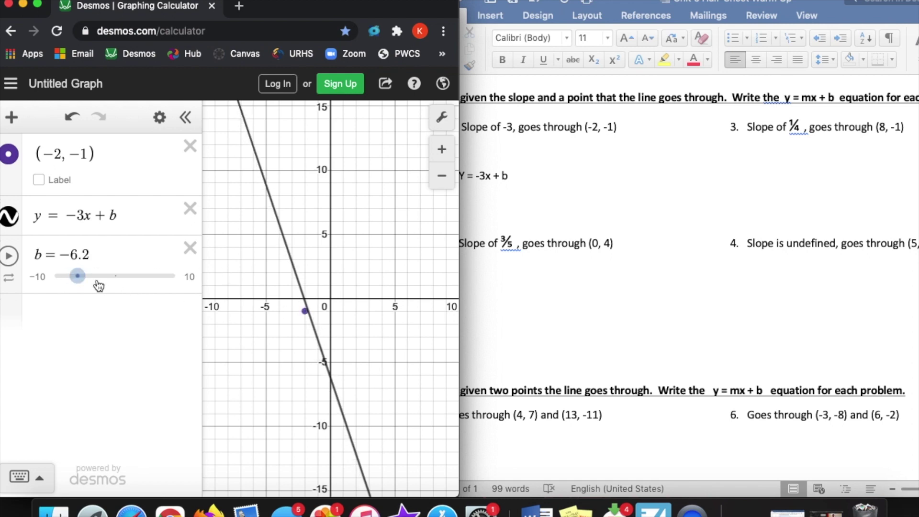
{"action": "left_click_drag", "start_coordinate": [80, 280], "coordinate": [80, 283]}
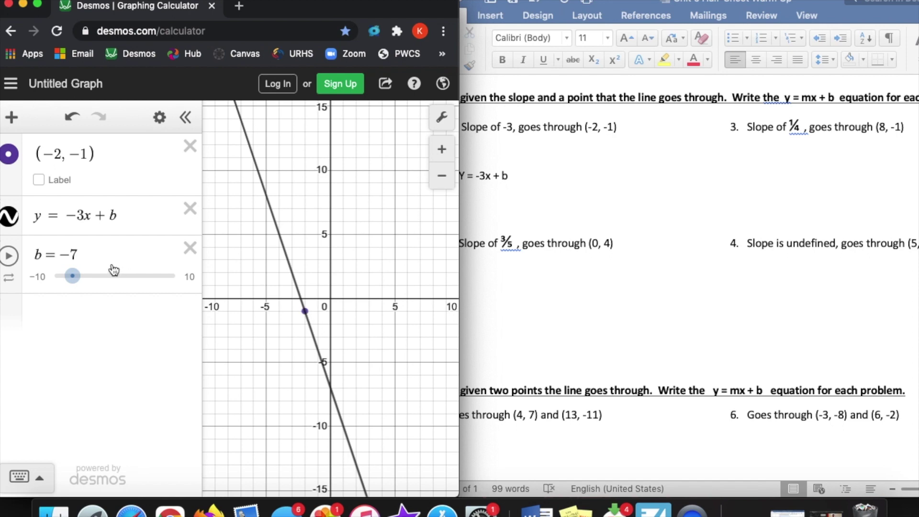
{"action": "left_click_drag", "start_coordinate": [75, 277], "coordinate": [75, 278]}
Replace the placeholder b in problem 1's Word answer, completing it as Y = -3x -7.
{"action": "left_click", "coordinate": [531, 182]}
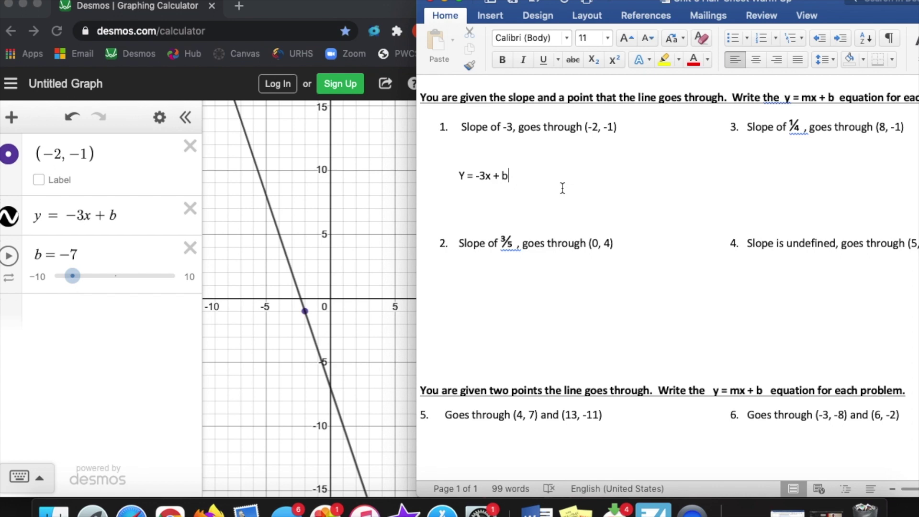
{"action": "key", "text": "BackSpace"}
{"action": "left_click", "coordinate": [137, 317]}
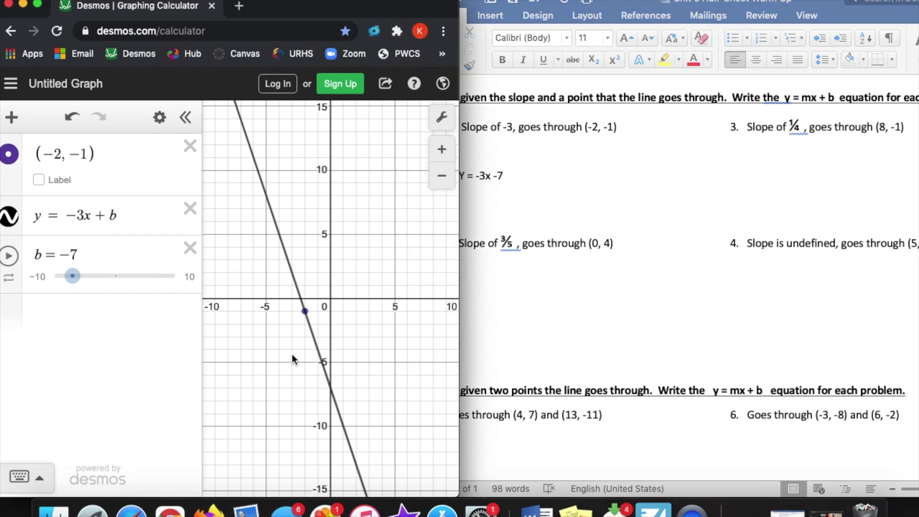
Graph y=-3x-7 as a check line, then remove it.
{"action": "left_click", "coordinate": [88, 331]}
{"action": "type", "text": "y"}
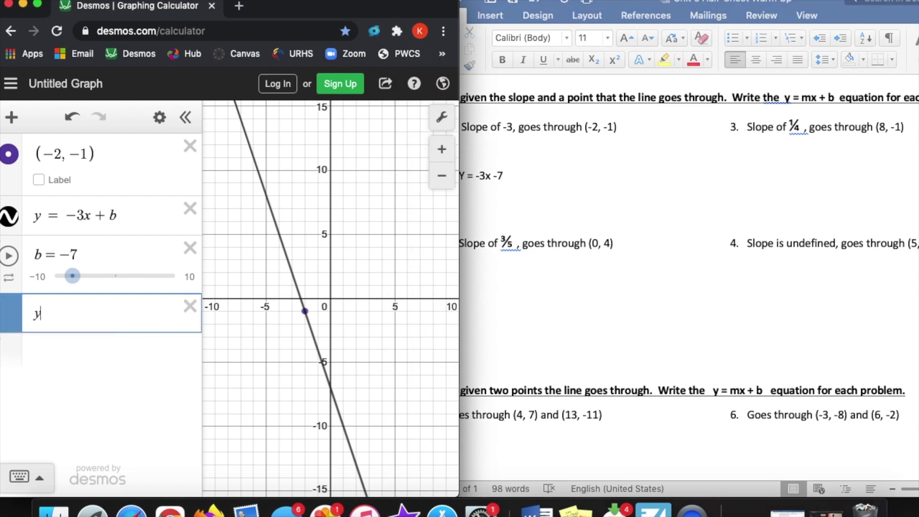
{"action": "type", "text": "=-3x-7"}
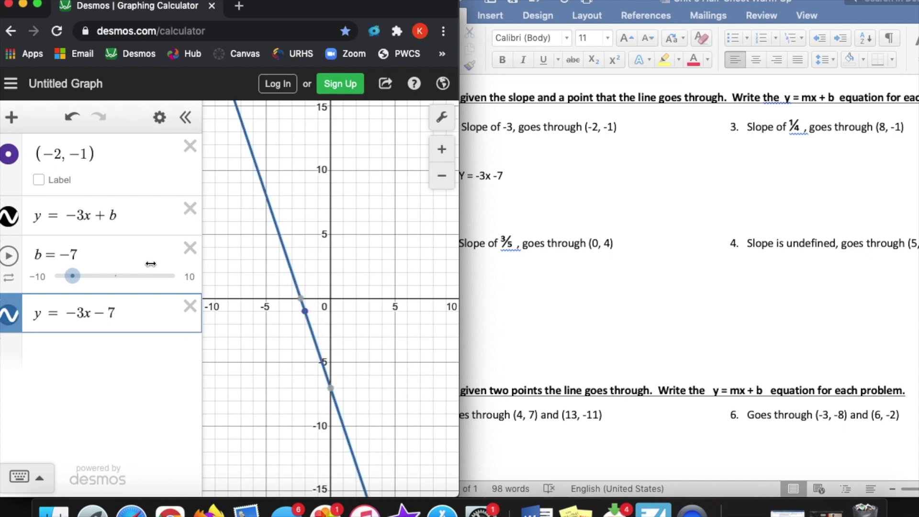
{"action": "left_click", "coordinate": [191, 309]}
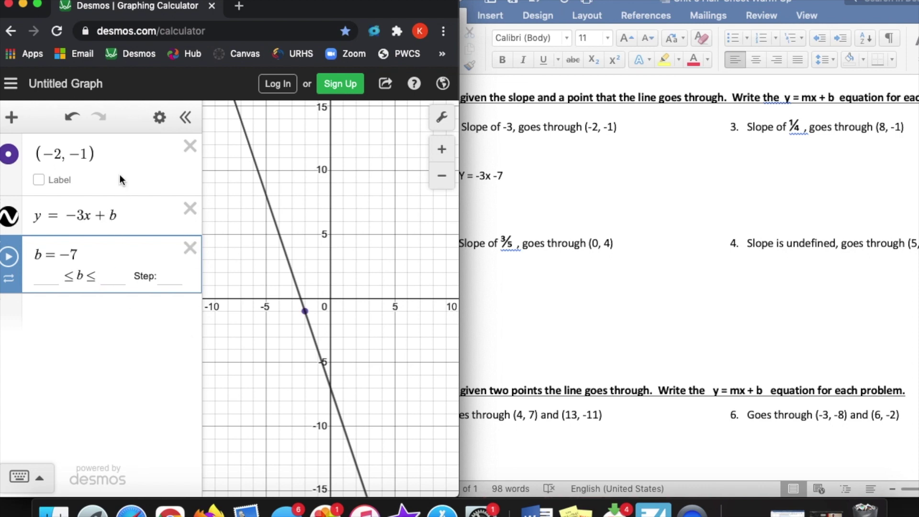
Delete the b slider, the y = -3x + b line and the (-2, -1) point from Desmos.
{"action": "left_click", "coordinate": [117, 222]}
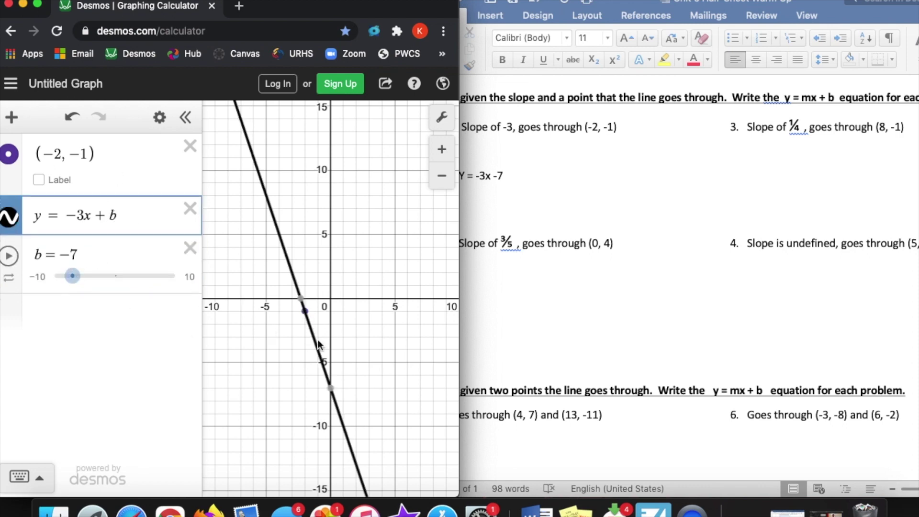
{"action": "left_click", "coordinate": [191, 248]}
{"action": "left_click", "coordinate": [190, 209]}
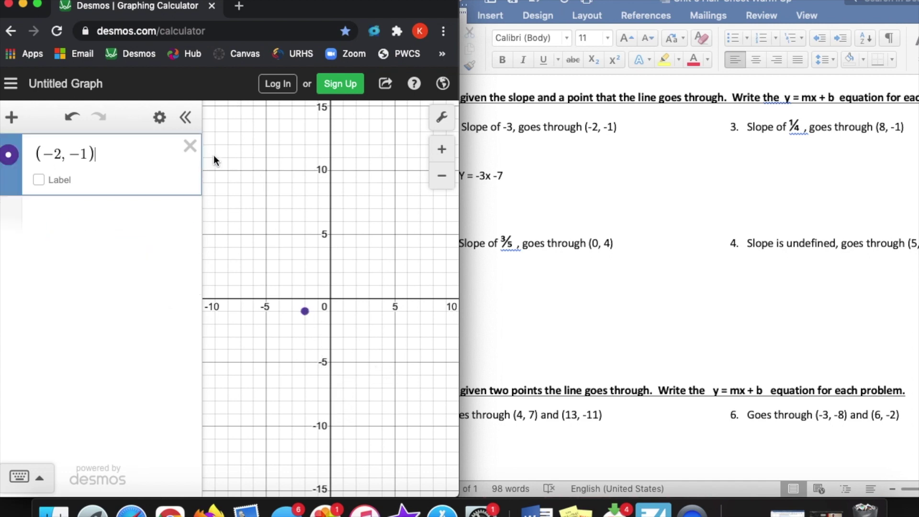
{"action": "left_click", "coordinate": [190, 146]}
{"action": "left_click", "coordinate": [672, 225]}
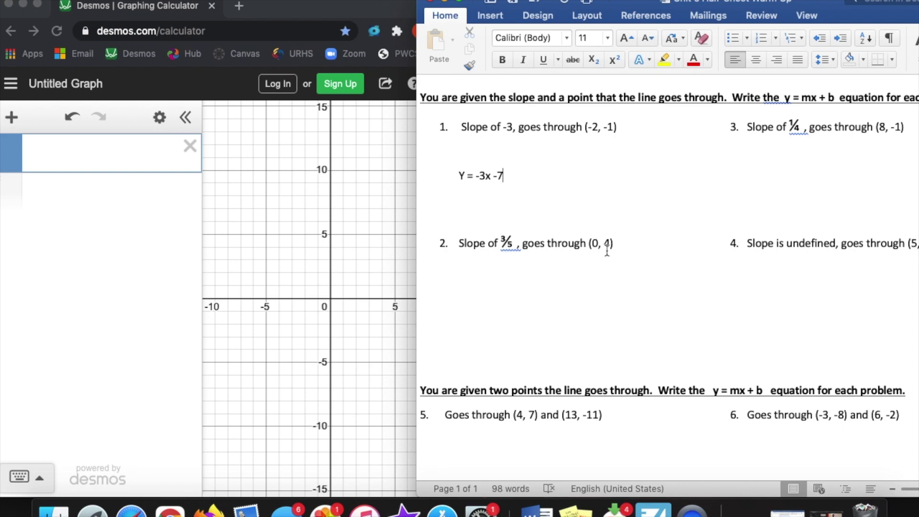
Write 'Y = 3/5 x + b' on the indented answer line under problem 2.
{"action": "left_click", "coordinate": [531, 299]}
{"action": "key", "text": "Tab"}
{"action": "type", "text": "Y"}
{"action": "key", "text": "BackSpace"}
{"action": "key", "text": "BackSpace"}
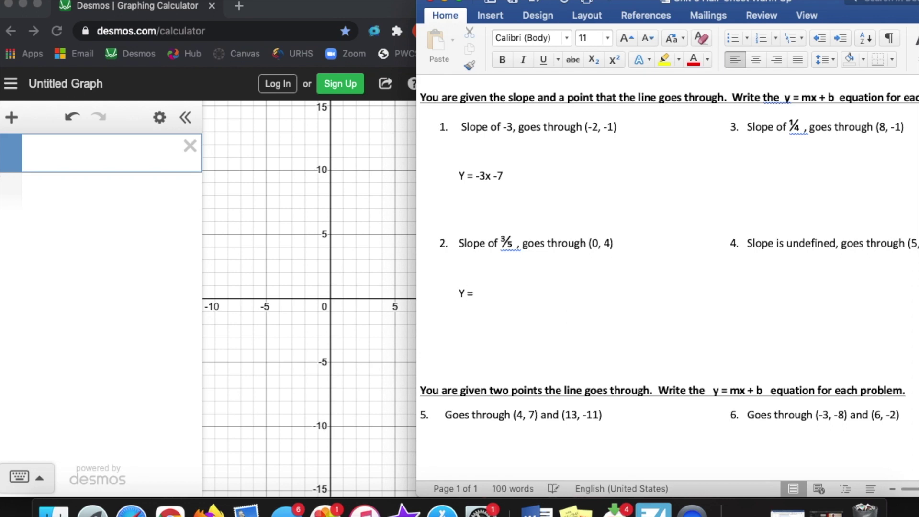
{"action": "type", "text": "3/5"}
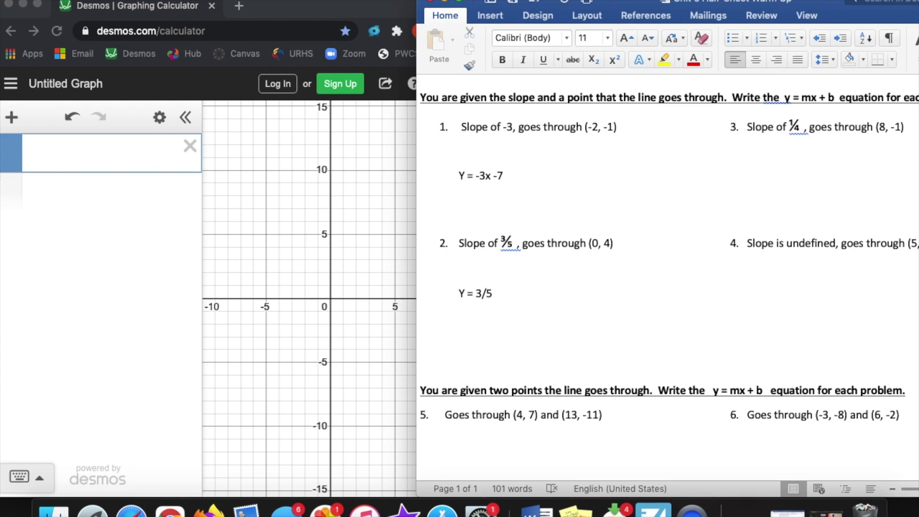
{"action": "type", "text": " x + b"}
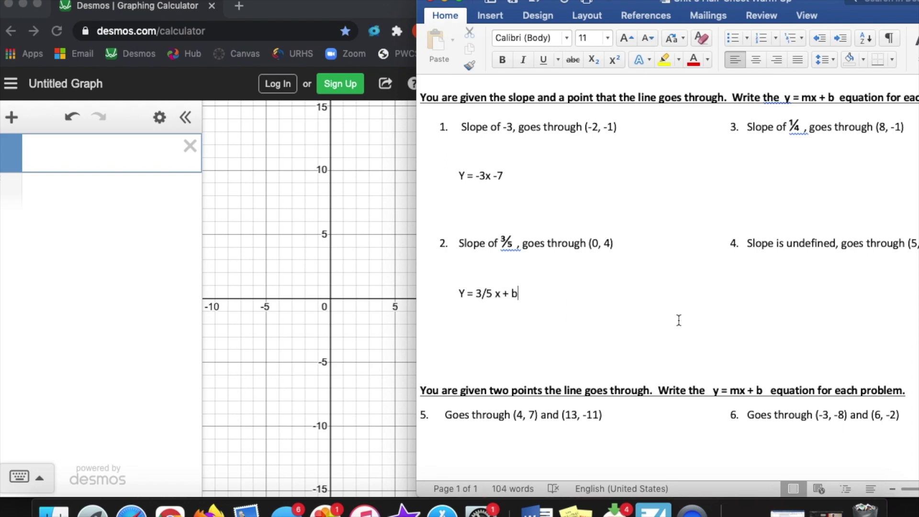
{"action": "left_click", "coordinate": [120, 153]}
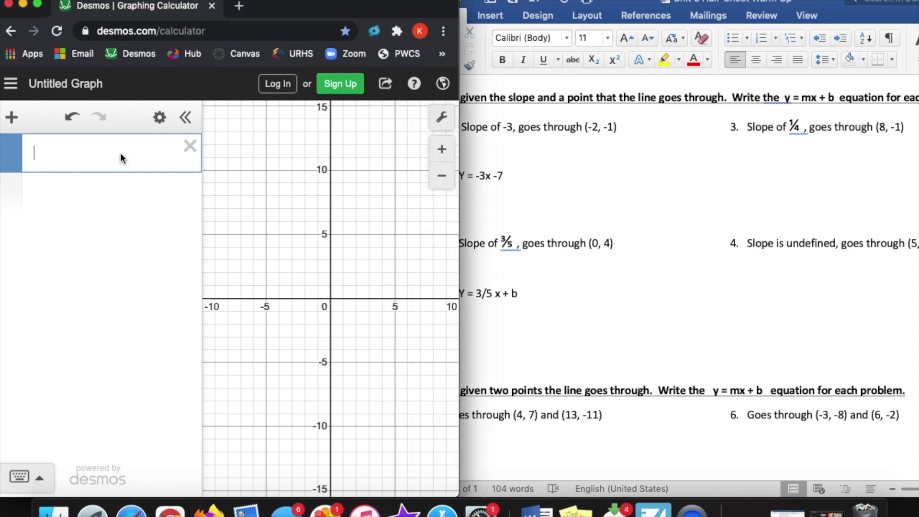
Plot (0, 4), enter y=3/5x+b and add a slider for b.
{"action": "type", "text": "(0, 4)"}
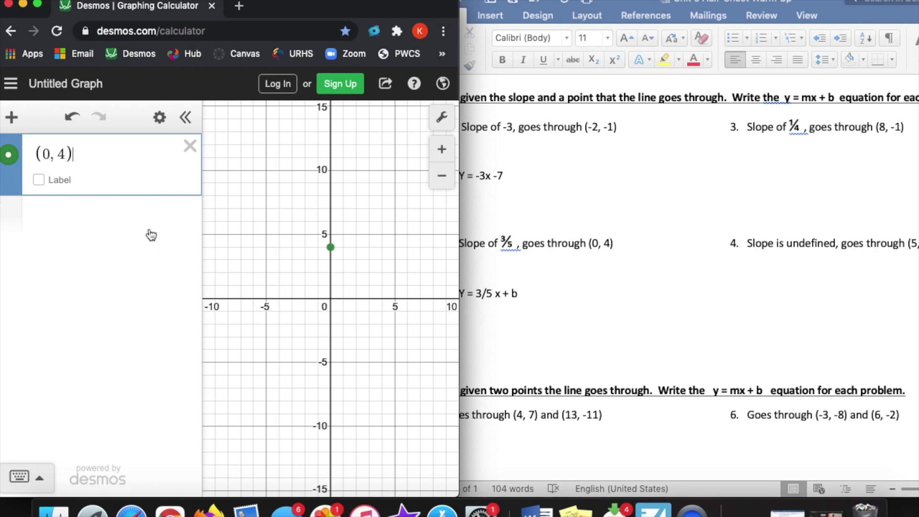
{"action": "left_click", "coordinate": [77, 220]}
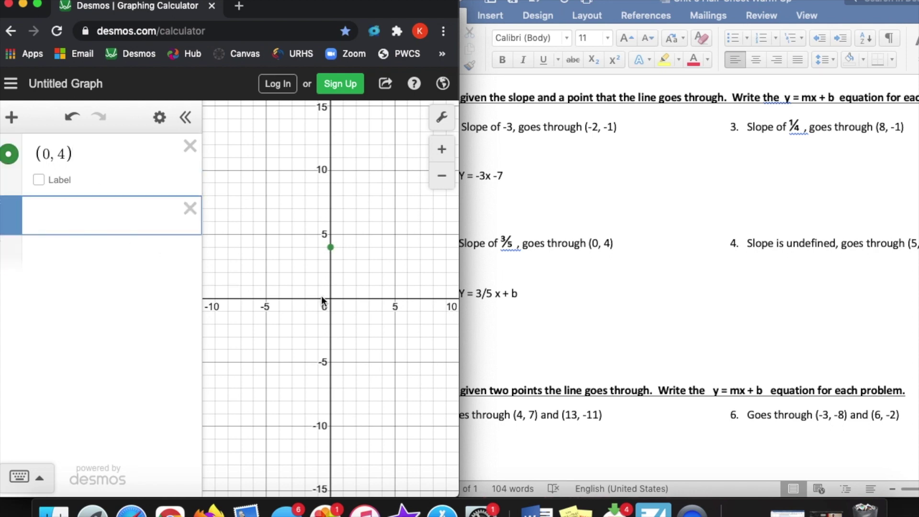
{"action": "type", "text": "y=3/5"}
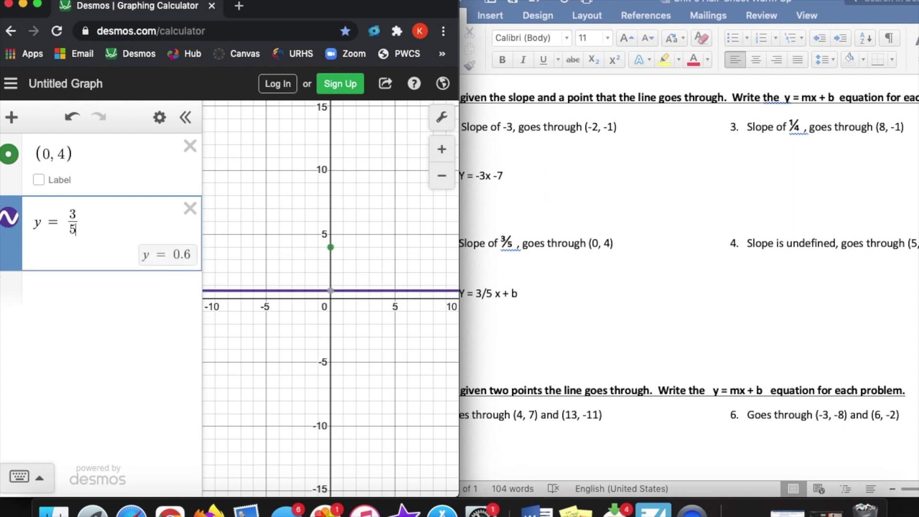
{"action": "type", "text": "x"}
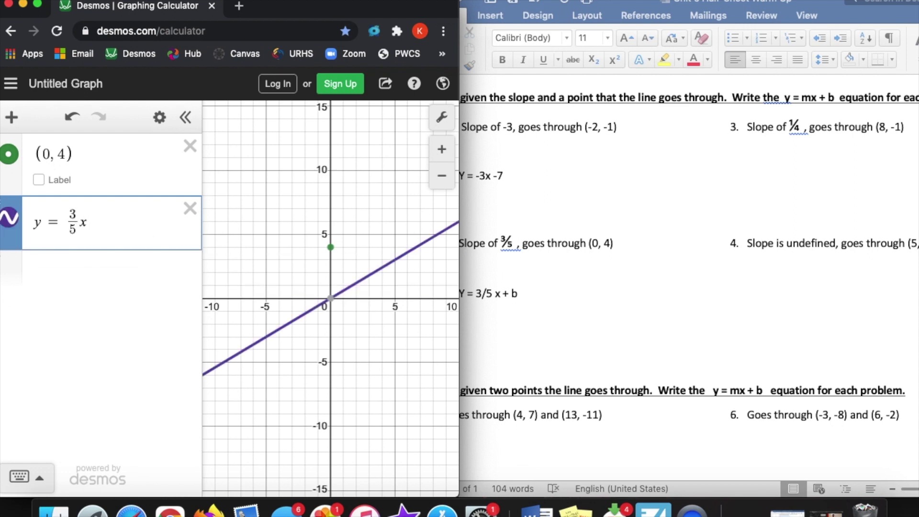
{"action": "type", "text": "+b"}
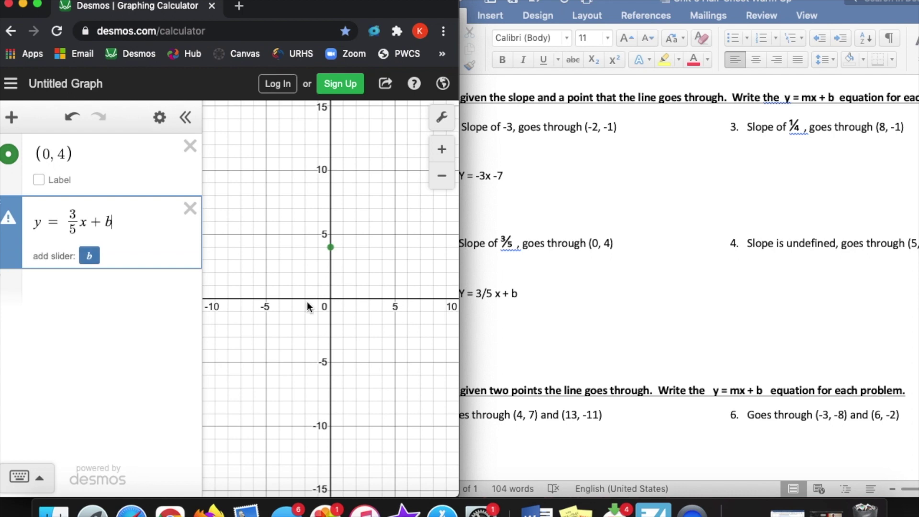
{"action": "left_click", "coordinate": [91, 258]}
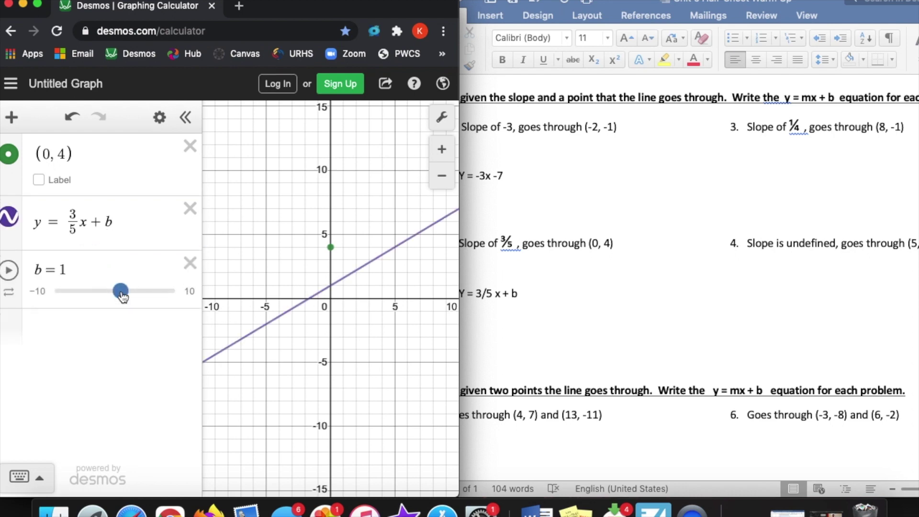
Set b to 4 so the line y = 3/5x + b passes through (0, 4).
{"action": "left_click_drag", "start_coordinate": [123, 295], "coordinate": [139, 287]}
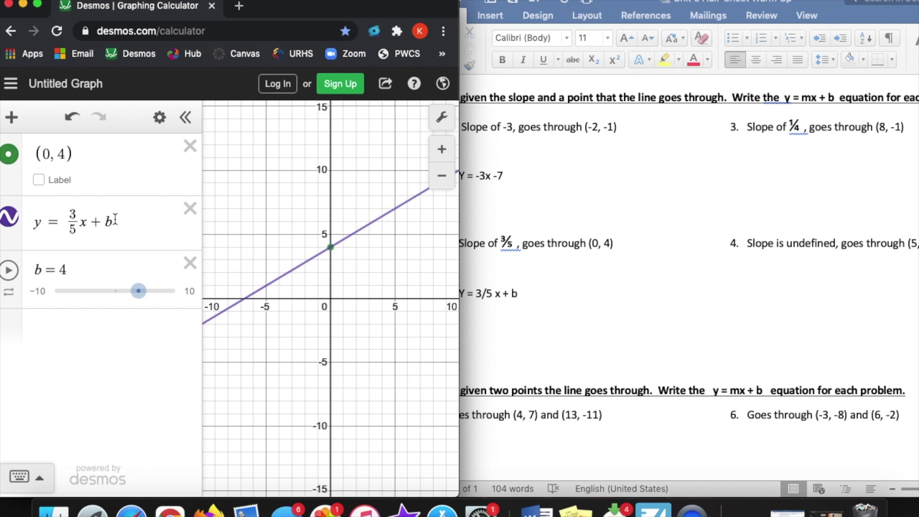
{"action": "left_click", "coordinate": [519, 296]}
Replace b with 4 so problem 2 reads Y = 3/5 x + 4, checked against (0, 4).
{"action": "key", "text": "BackSpace"}
{"action": "type", "text": "4"}
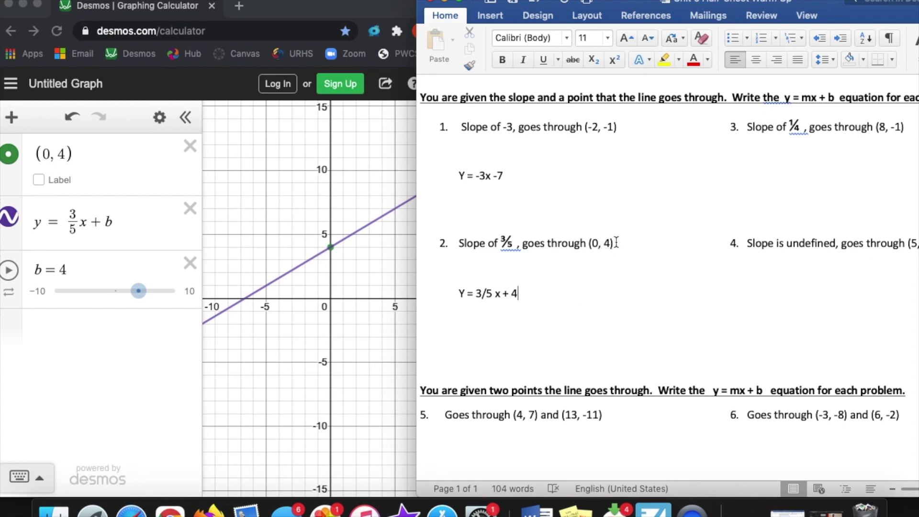
{"action": "left_click_drag", "start_coordinate": [616, 243], "coordinate": [589, 243]}
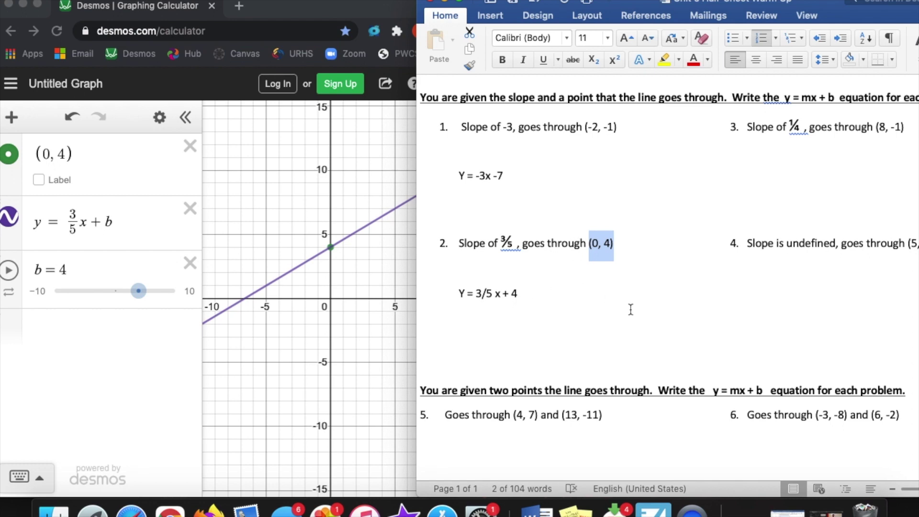
{"action": "left_click", "coordinate": [776, 197]}
{"action": "left_click", "coordinate": [751, 181]}
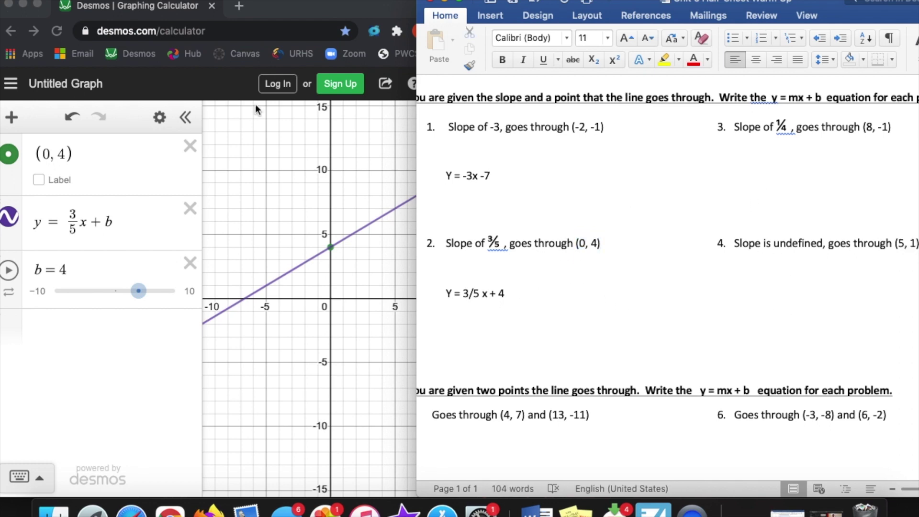
Remove problem 2's slider and line in Desmos and change the point to (8, -1).
{"action": "left_click", "coordinate": [191, 263]}
{"action": "left_click", "coordinate": [191, 262]}
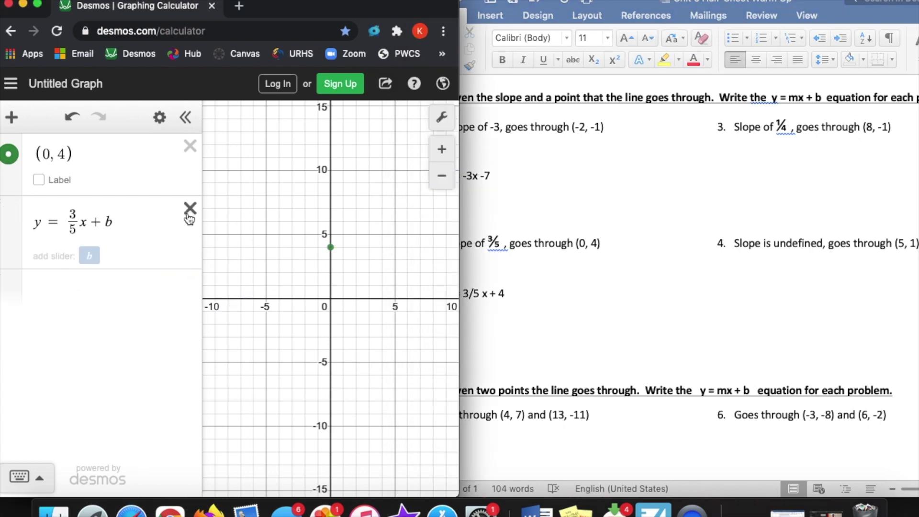
{"action": "left_click", "coordinate": [190, 211]}
{"action": "left_click", "coordinate": [101, 155]}
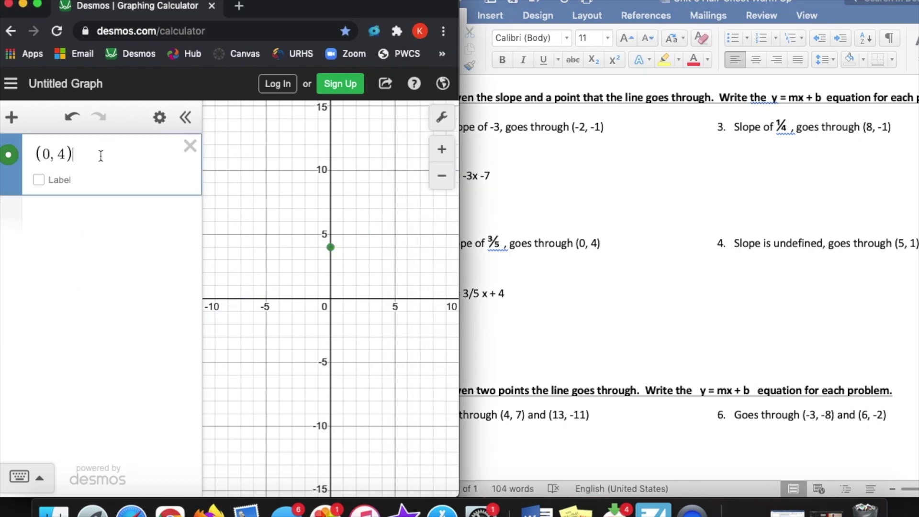
{"action": "left_click_drag", "start_coordinate": [101, 155], "coordinate": [4, 152]}
{"action": "key", "text": "BackSpace"}
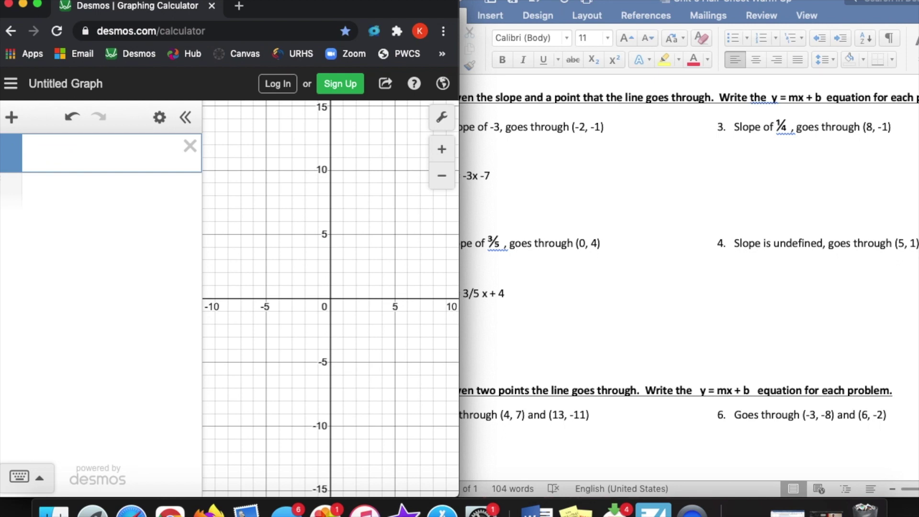
{"action": "type", "text": "(8,-"}
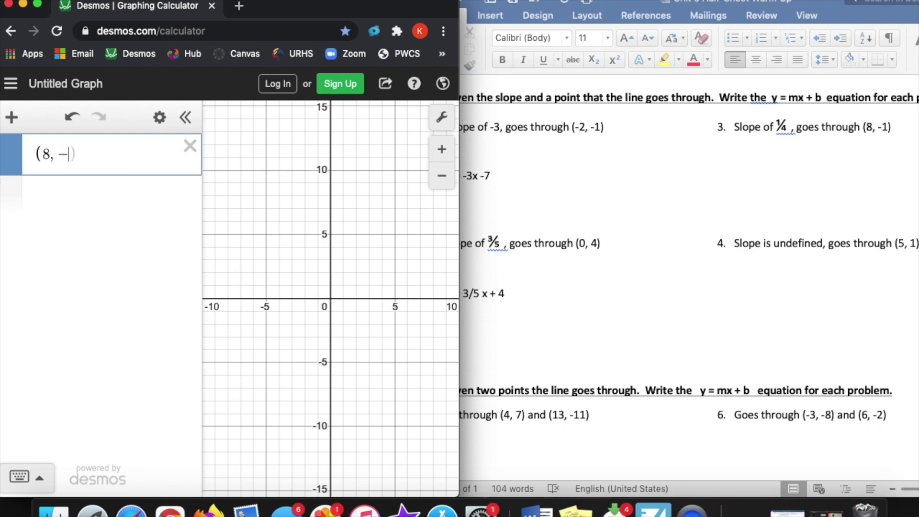
{"action": "type", "text": "1)"}
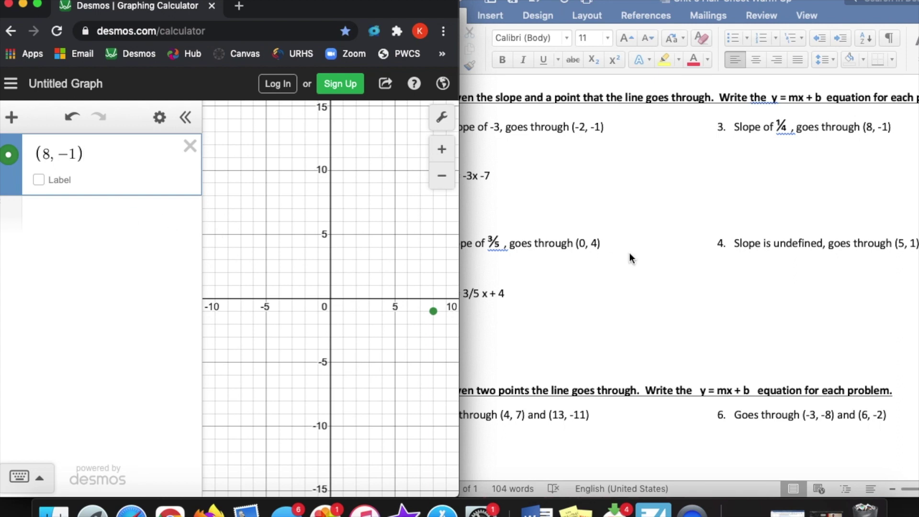
Write 'Y = 1/4 x + b' as problem 3's answer in Word.
{"action": "left_click", "coordinate": [749, 179]}
{"action": "key", "text": "Tab"}
{"action": "key", "text": "Tab"}
{"action": "key", "text": "Tab"}
{"action": "key", "text": "Tab"}
{"action": "key", "text": "Tab"}
{"action": "key", "text": "Tab"}
{"action": "type", "text": "Y"}
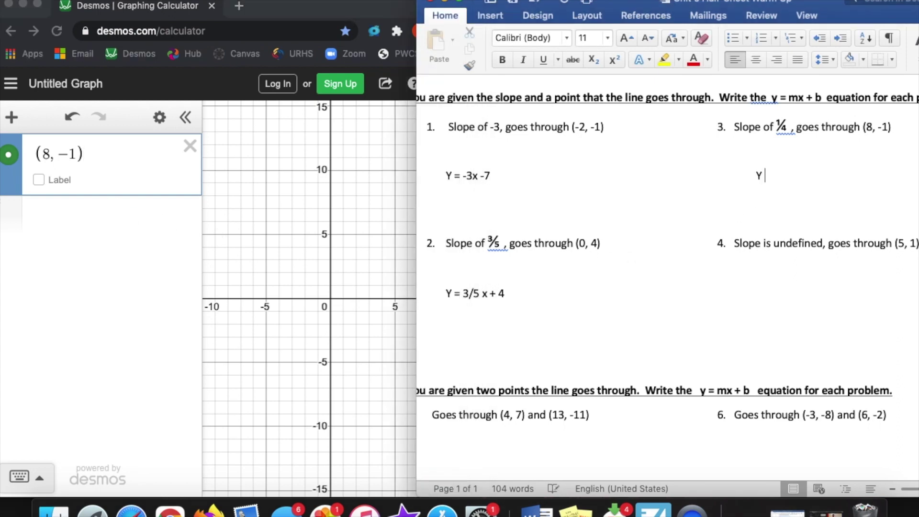
{"action": "type", "text": " = 1/4 x + b"}
Enter y = 1/4x + b as a new Desmos expression below (8, -1).
{"action": "left_click", "coordinate": [117, 223]}
{"action": "left_click", "coordinate": [116, 223]}
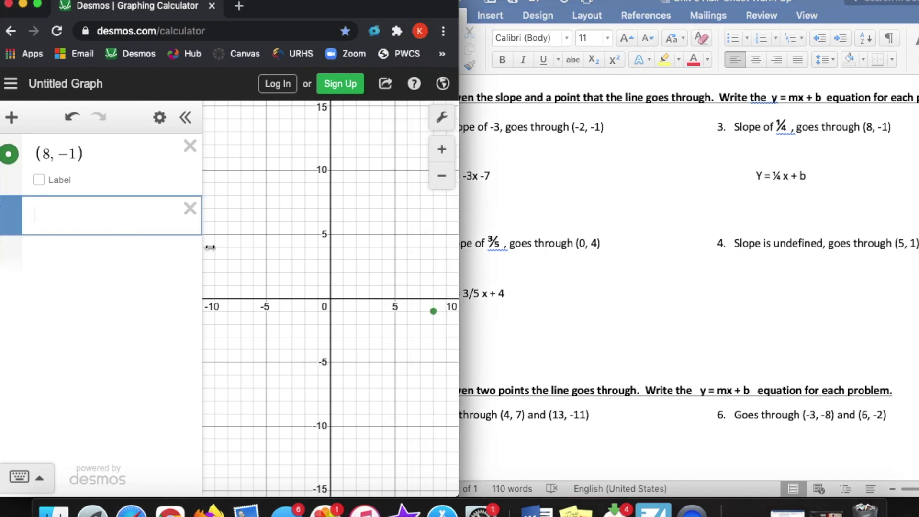
{"action": "type", "text": "Y"}
{"action": "key", "text": "BackSpace"}
{"action": "type", "text": "y=1/4"}
{"action": "key", "text": "Right"}
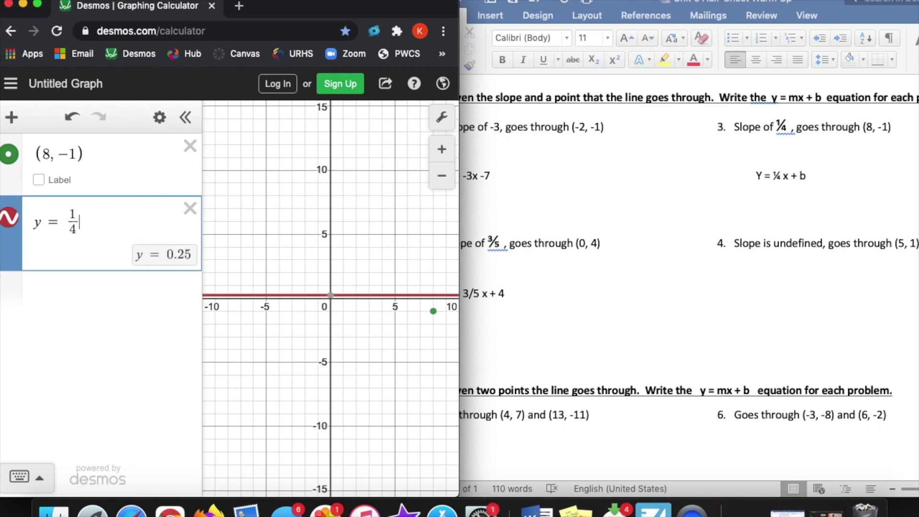
{"action": "type", "text": "x+b"}
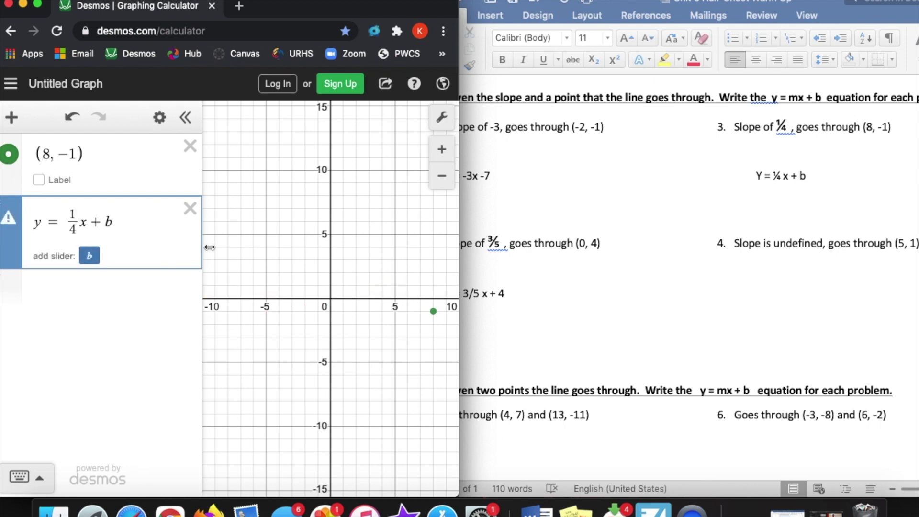
Add a b slider and set b to -3 so the line passes through (8, -1).
{"action": "left_click", "coordinate": [91, 257]}
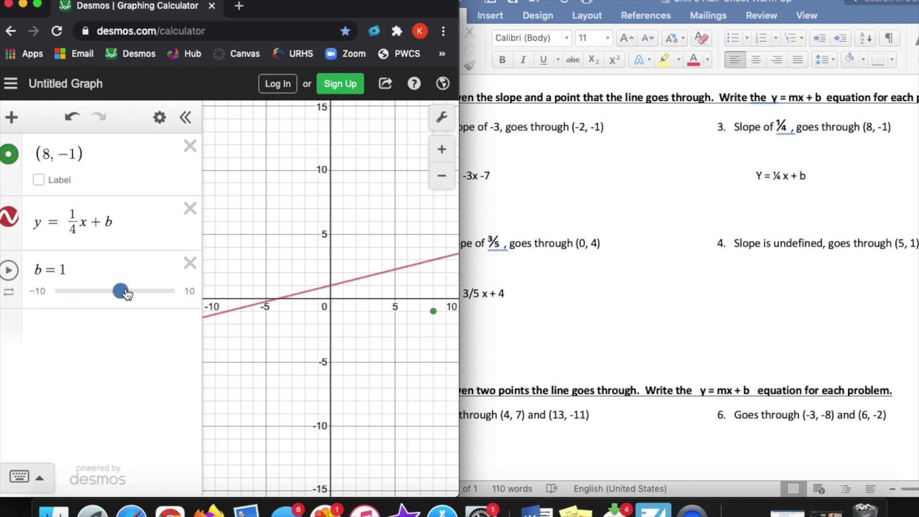
{"action": "left_click_drag", "start_coordinate": [127, 293], "coordinate": [103, 294]}
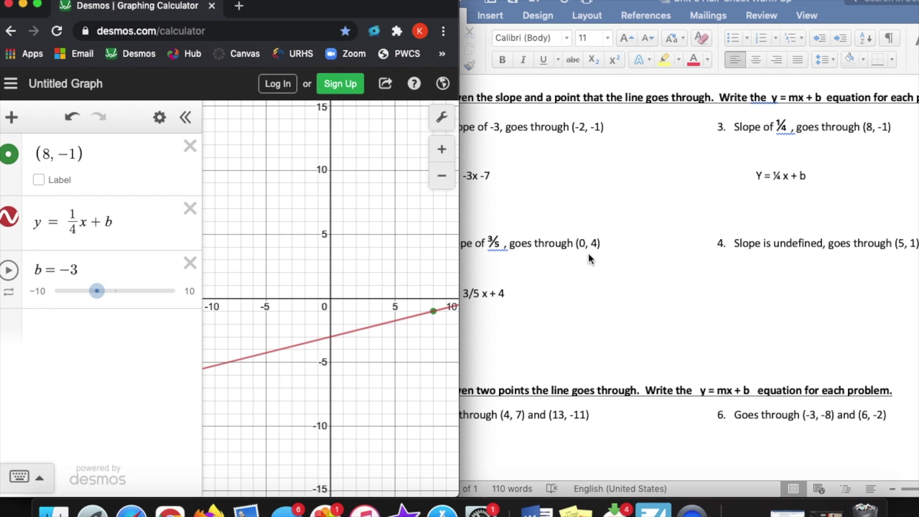
{"action": "left_click", "coordinate": [809, 174]}
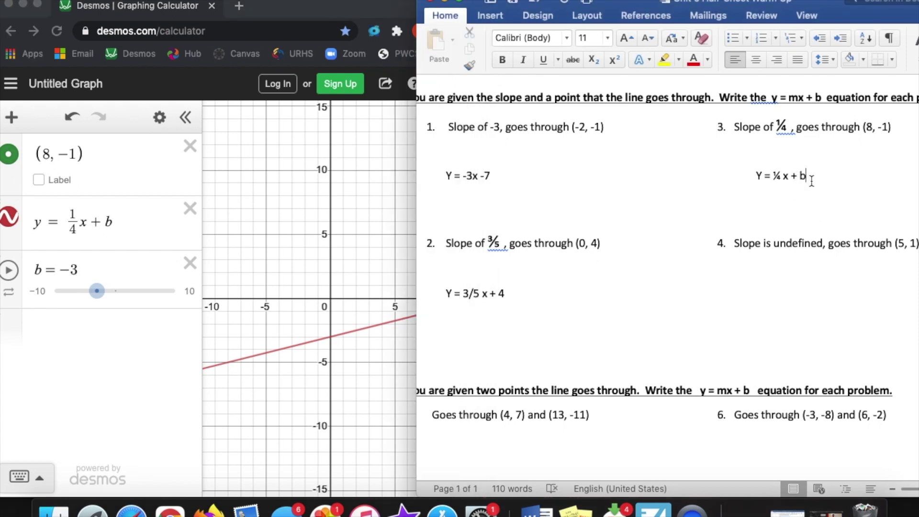
Change question 3's answer to Y = ¼x - 3 and delete the b slider in Desmos.
{"action": "key", "text": "BackSpace"}
{"action": "key", "text": "BackSpace"}
{"action": "key", "text": "BackSpace"}
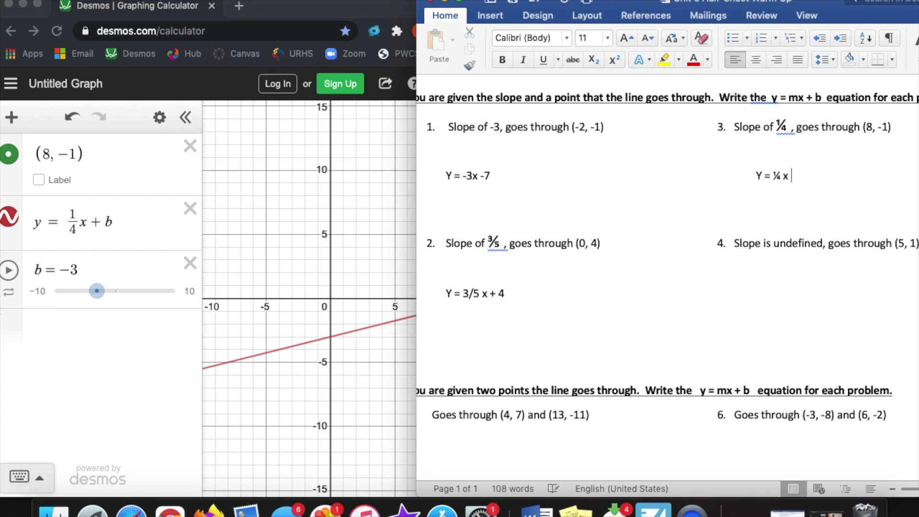
{"action": "type", "text": "- 3"}
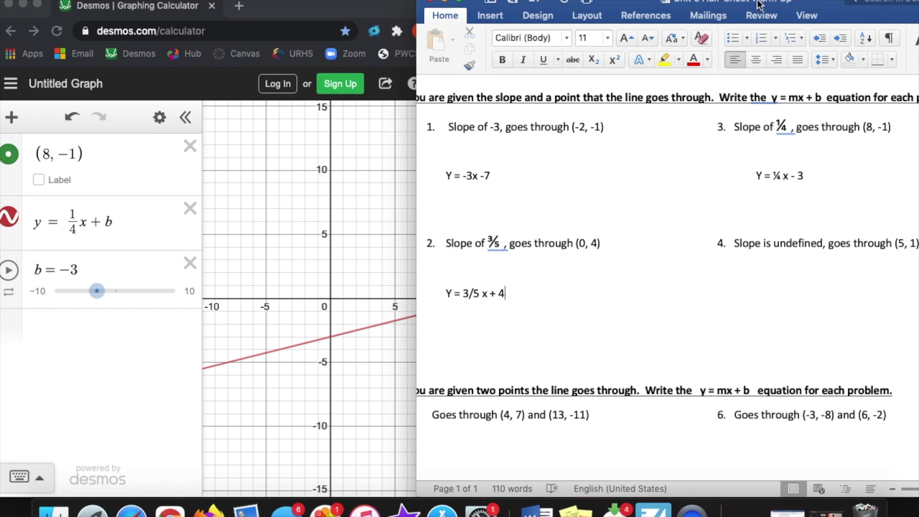
{"action": "left_click_drag", "start_coordinate": [759, 2], "coordinate": [752, 3]}
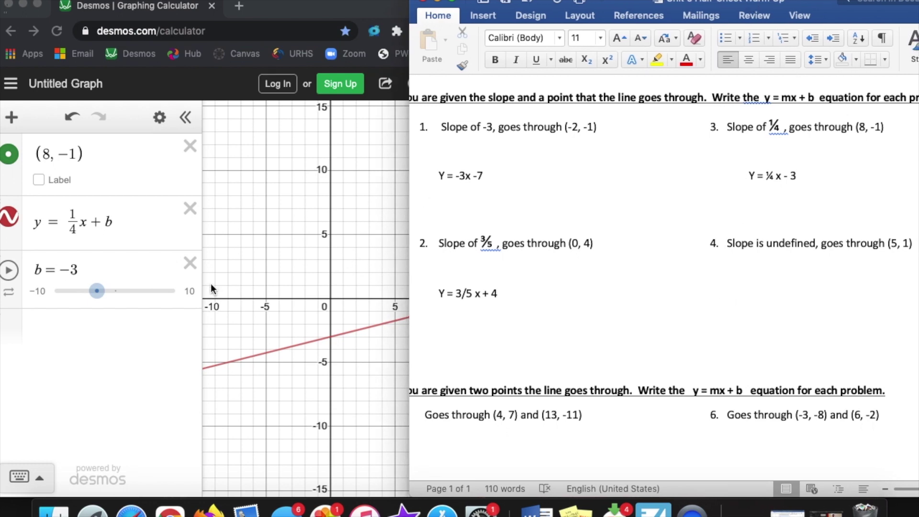
{"action": "left_click", "coordinate": [194, 263]}
{"action": "left_click", "coordinate": [191, 263]}
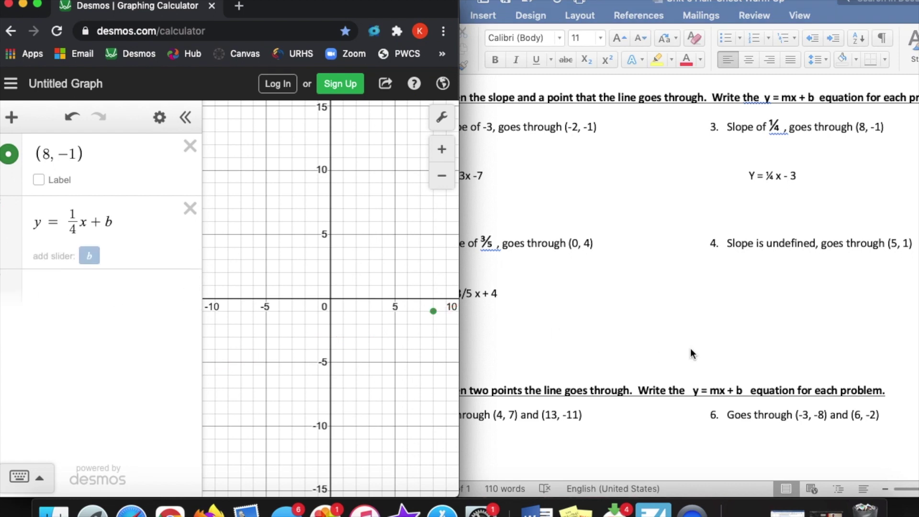
Delete the y = 1/4x + b line and (8, -1) point, then type 'V. U. X' under problem 4.
{"action": "left_click", "coordinate": [190, 209]}
{"action": "left_click", "coordinate": [191, 146]}
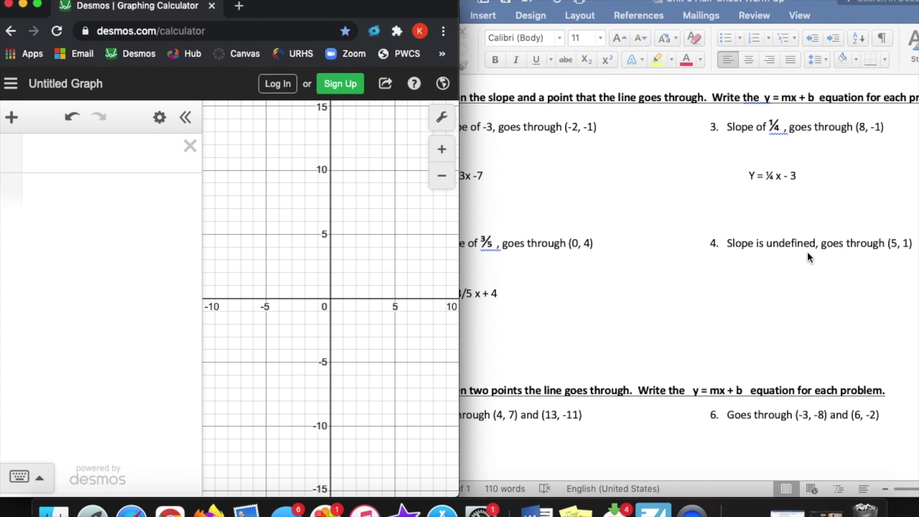
{"action": "left_click", "coordinate": [807, 254]}
{"action": "key", "text": "Tab"}
{"action": "key", "text": "Tab"}
{"action": "key", "text": "Tab"}
{"action": "key", "text": "Tab"}
{"action": "key", "text": "Tab"}
{"action": "key", "text": "Tab"}
{"action": "key", "text": "Tab"}
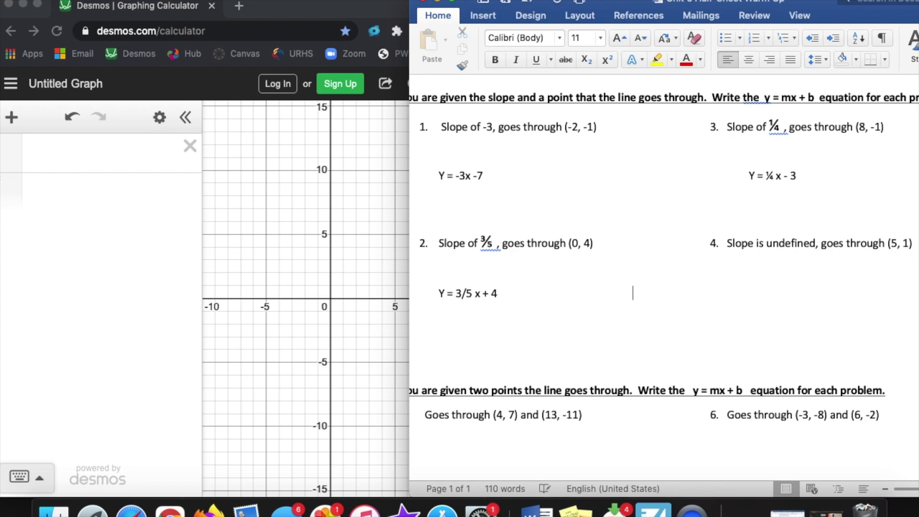
{"action": "type", "text": "V. U. X."}
Expand the problem 4 note to 'Vertical. Undefined. X = #'.
{"action": "left_click", "coordinate": [755, 294]}
{"action": "type", "text": "ertical"}
{"action": "key", "text": "Right"}
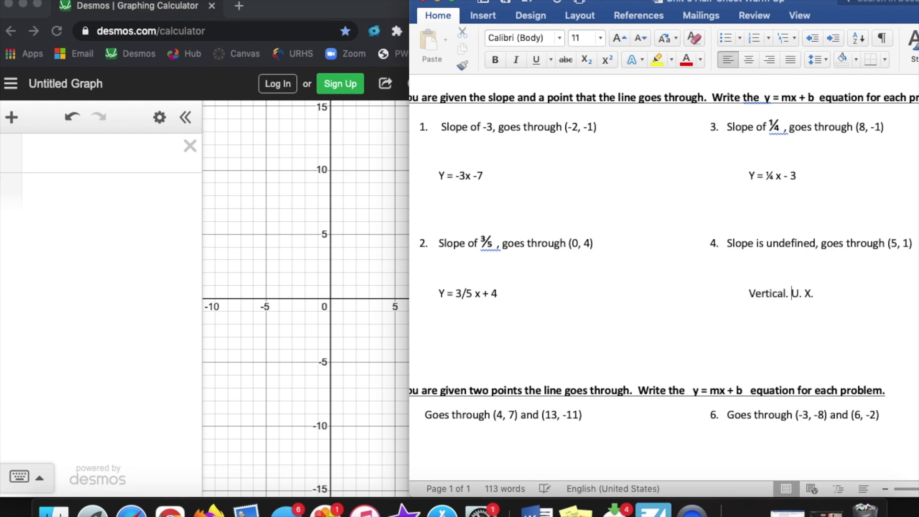
{"action": "type", "text": "ndefined"}
{"action": "key", "text": "End"}
{"action": "type", "text": "= "}
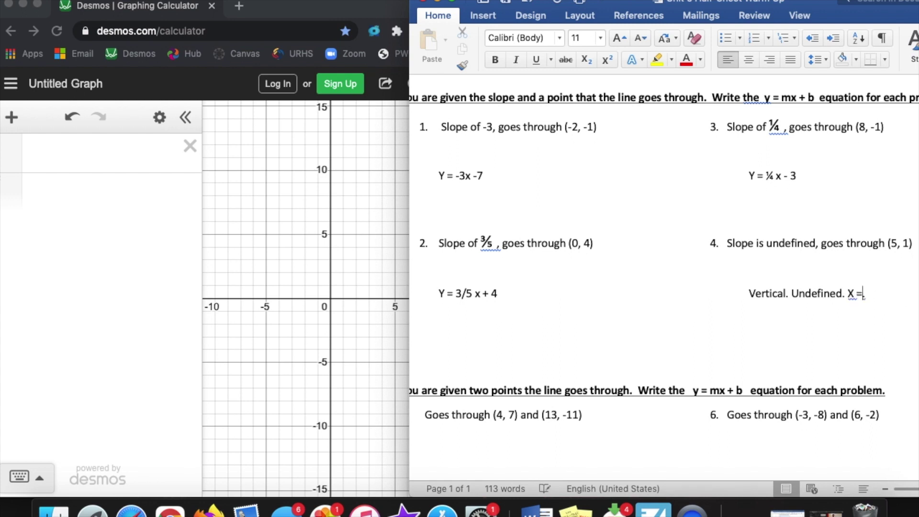
{"action": "type", "text": "#."}
Delete the problem 4 note and enter the point (5,1) in Desmos.
{"action": "left_click_drag", "start_coordinate": [750, 291], "coordinate": [873, 292]}
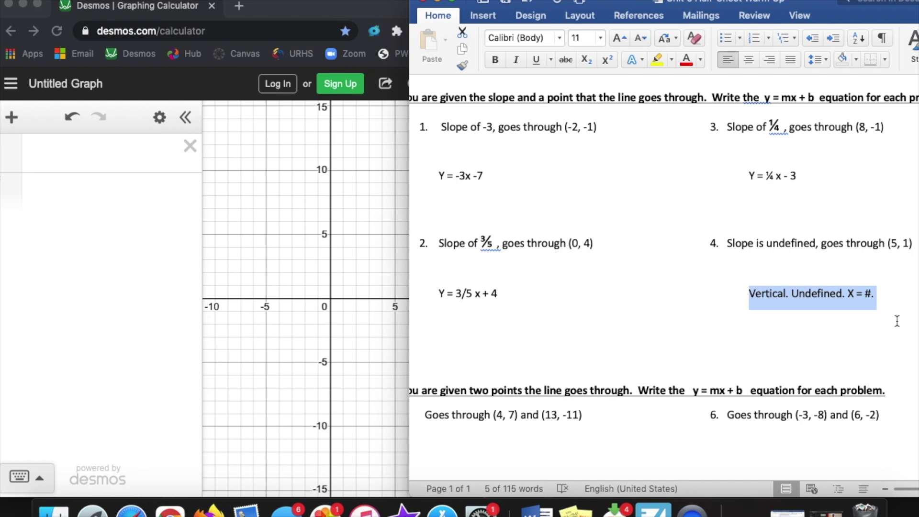
{"action": "key", "text": "BackSpace"}
{"action": "left_click", "coordinate": [96, 153]}
{"action": "type", "text": "(5,1)"}
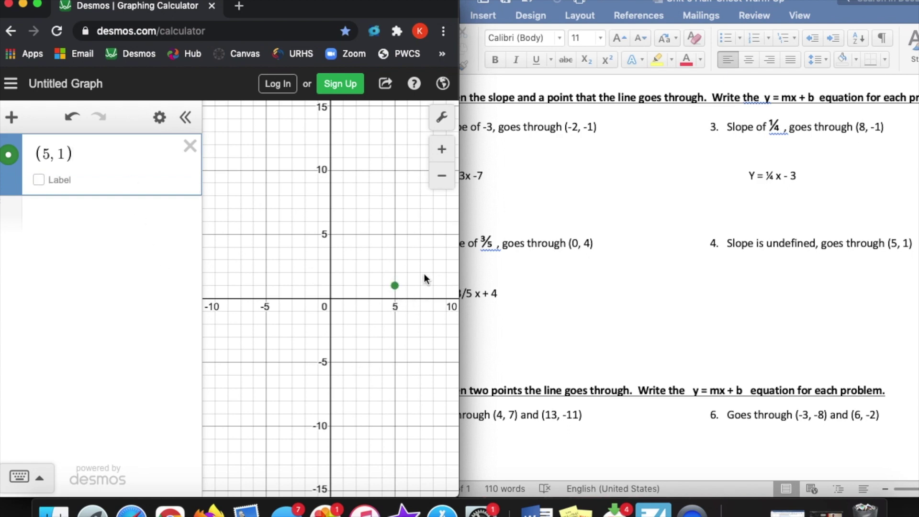
Type and erase 'VUX' under problem 4, then start a new Desmos expression below (5, 1).
{"action": "left_click", "coordinate": [716, 300]}
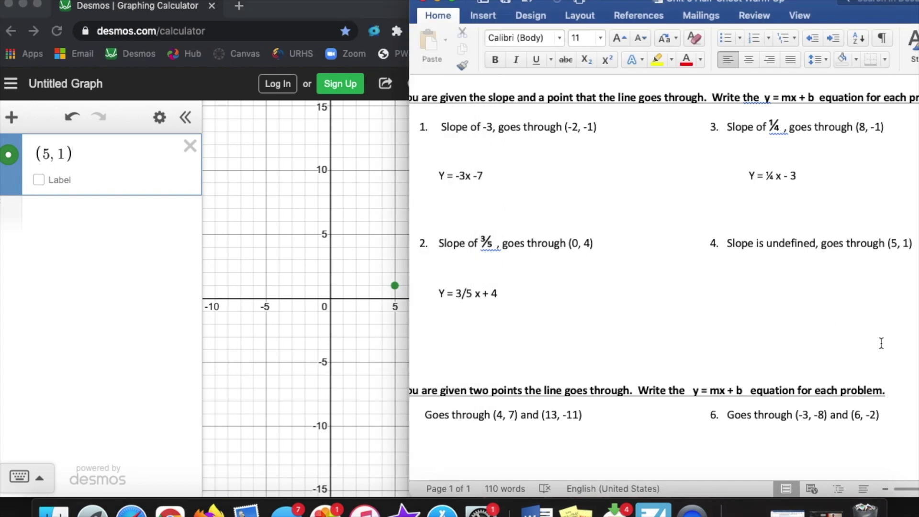
{"action": "type", "text": "VUX"}
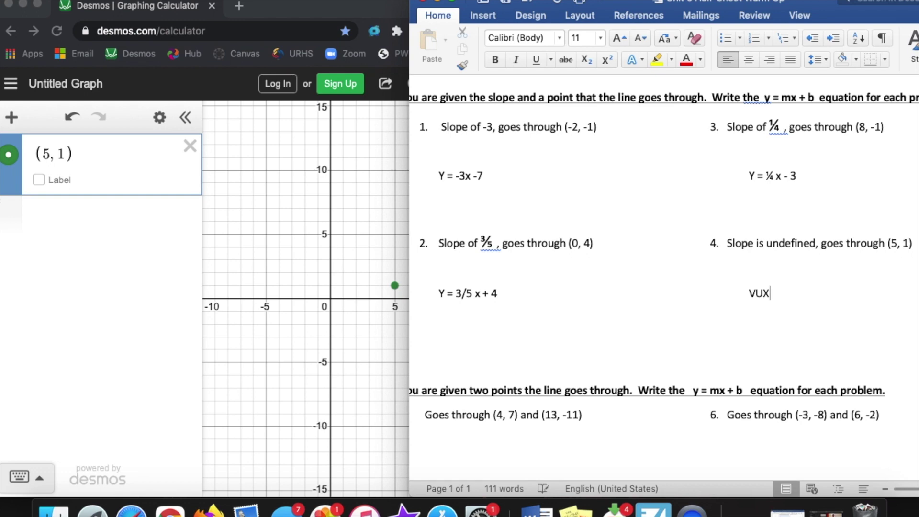
{"action": "key", "text": "BackSpace"}
{"action": "key", "text": "BackSpace"}
{"action": "key", "text": "BackSpace"}
{"action": "left_click", "coordinate": [73, 209]}
{"action": "left_click", "coordinate": [112, 217]}
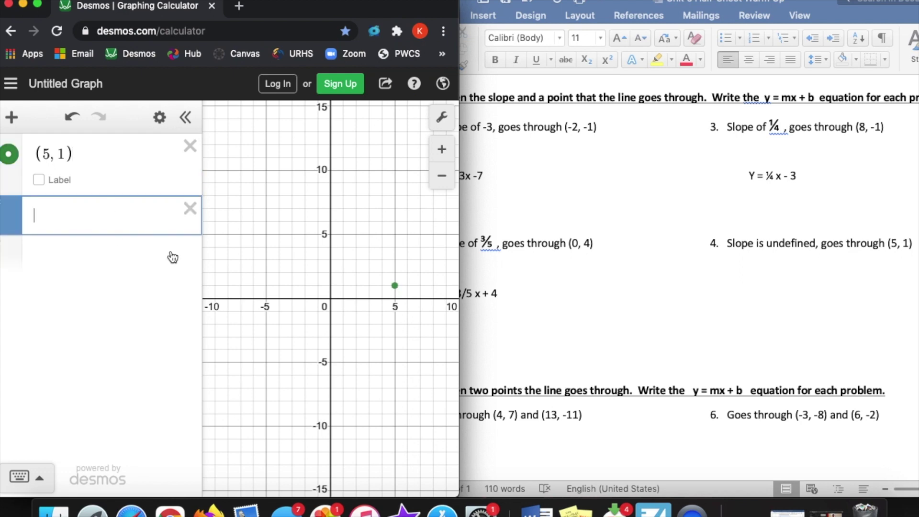
Graph x = 5 in Desmos after trying 4, 0 and 2, then type 'x = 5' under problem 4.
{"action": "key", "text": "BackSpace"}
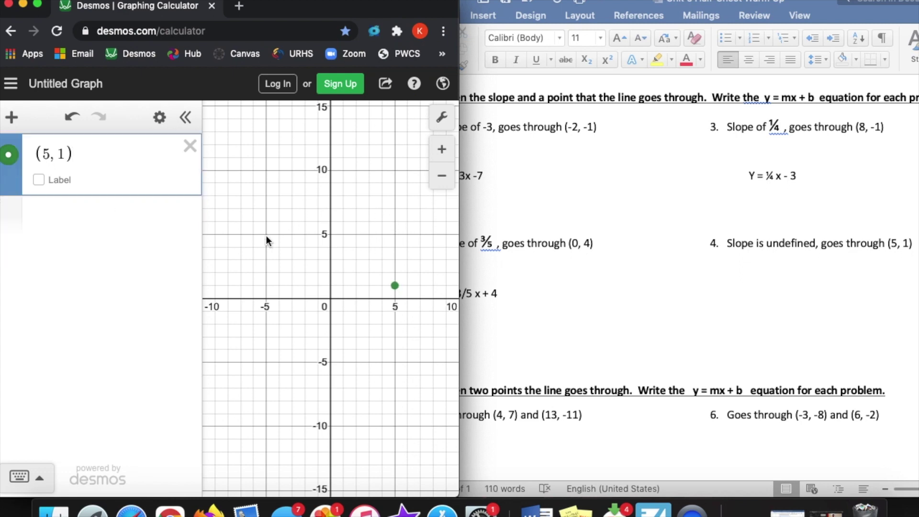
{"action": "left_click", "coordinate": [106, 217]}
{"action": "type", "text": "x="}
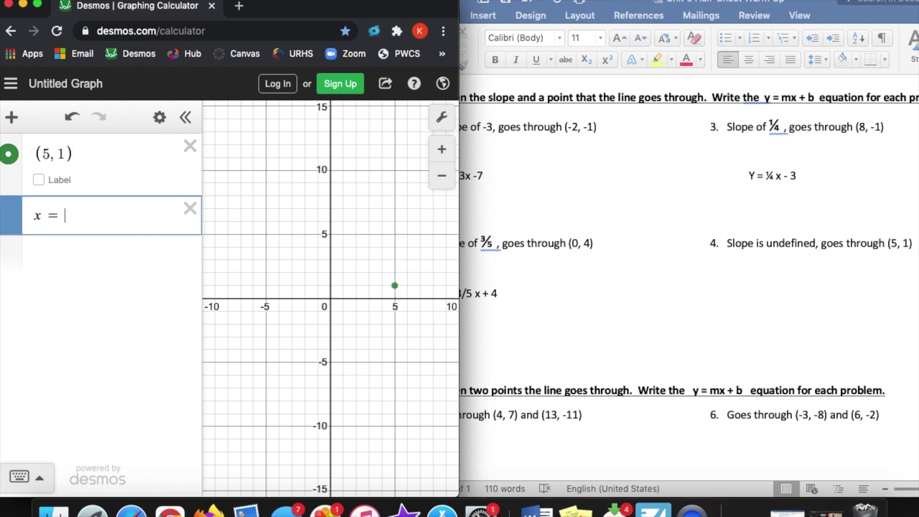
{"action": "type", "text": "4"}
{"action": "key", "text": "BackSpace"}
{"action": "type", "text": "0"}
{"action": "key", "text": "BackSpace"}
{"action": "type", "text": "2"}
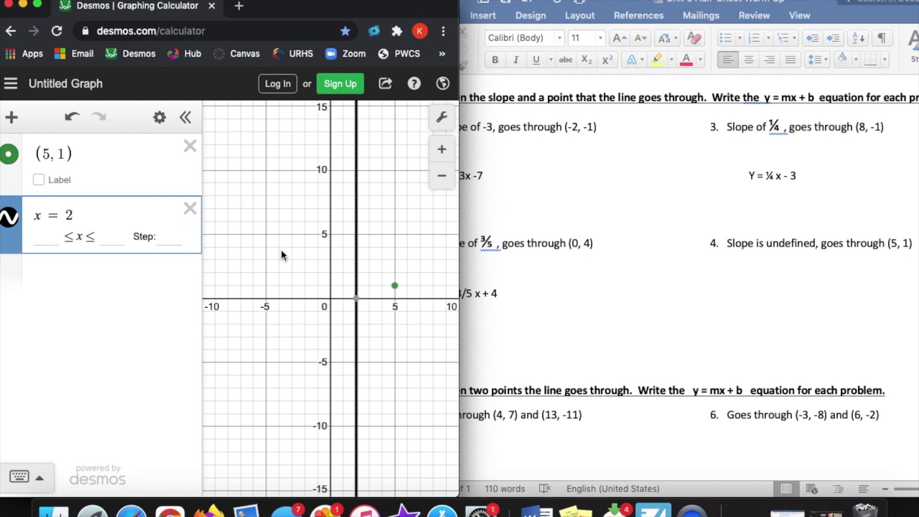
{"action": "key", "text": "BackSpace"}
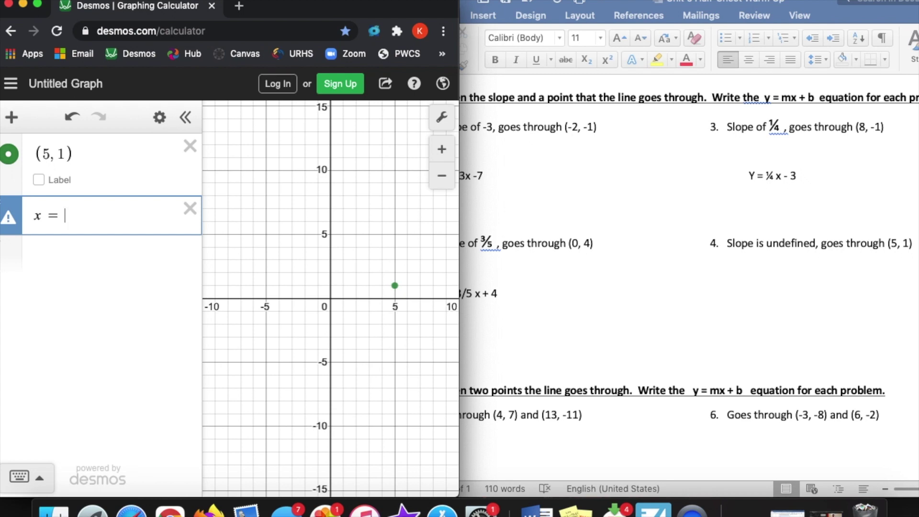
{"action": "type", "text": "5"}
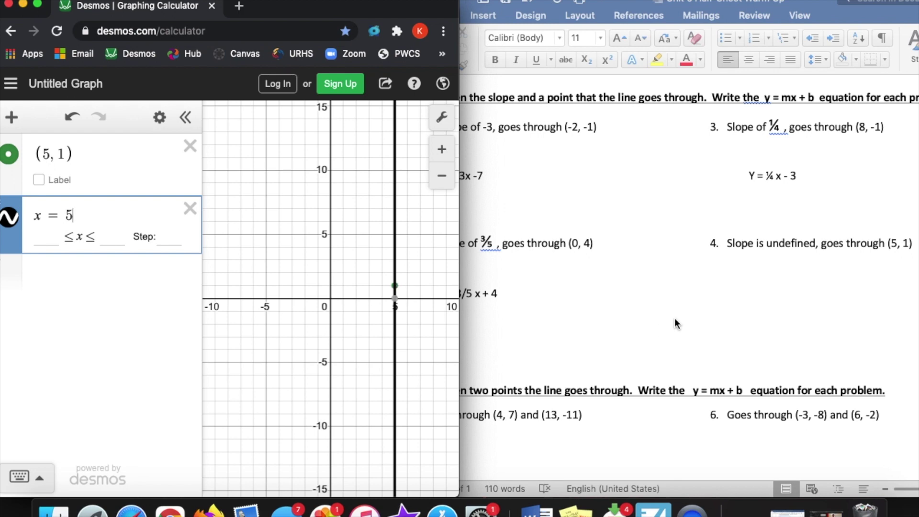
{"action": "left_click", "coordinate": [759, 288]}
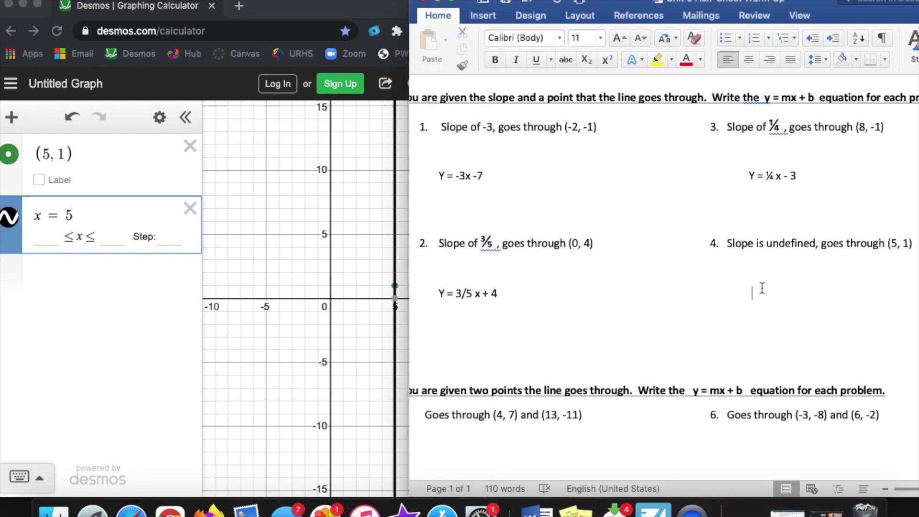
{"action": "type", "text": "x = 5"}
Highlight the 5 in (5, 1) and the word 'undefined' in problem 4 to justify x = 5.
{"action": "double_click", "coordinate": [894, 243]}
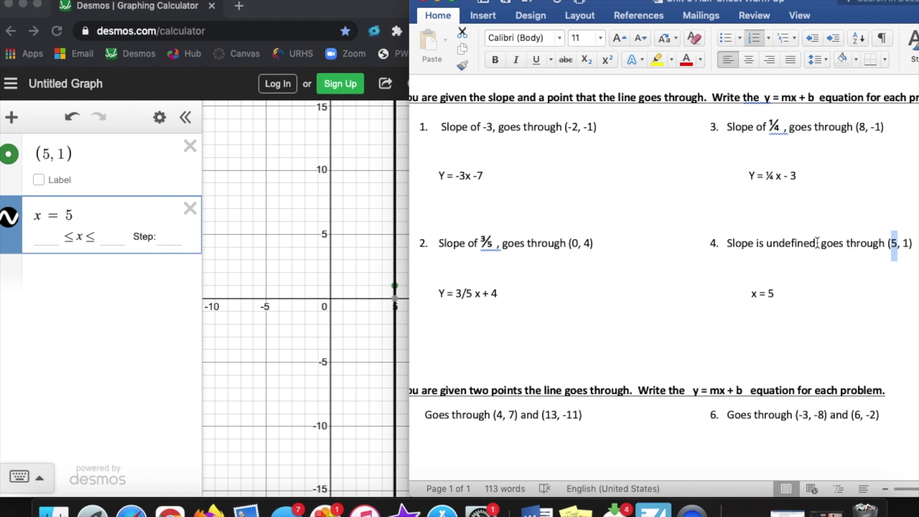
{"action": "left_click_drag", "start_coordinate": [816, 243], "coordinate": [775, 242]}
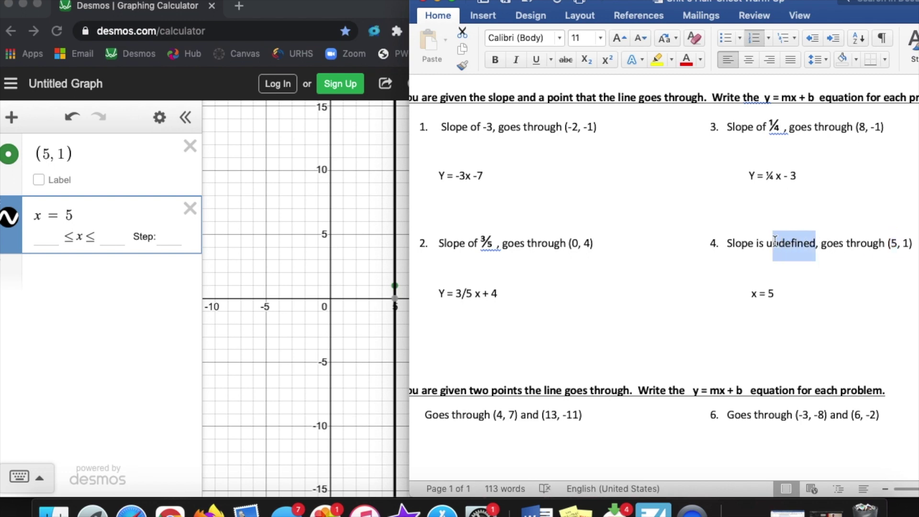
{"action": "left_click", "coordinate": [905, 244]}
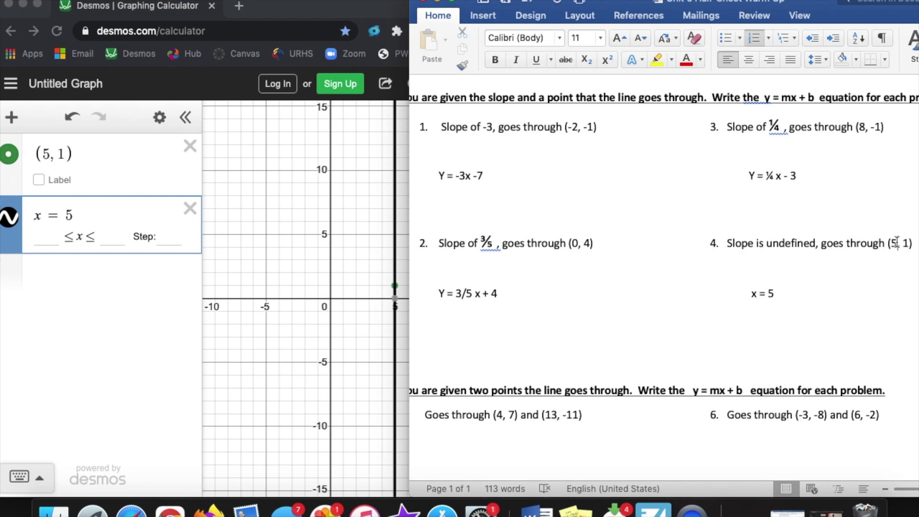
{"action": "left_click", "coordinate": [797, 292]}
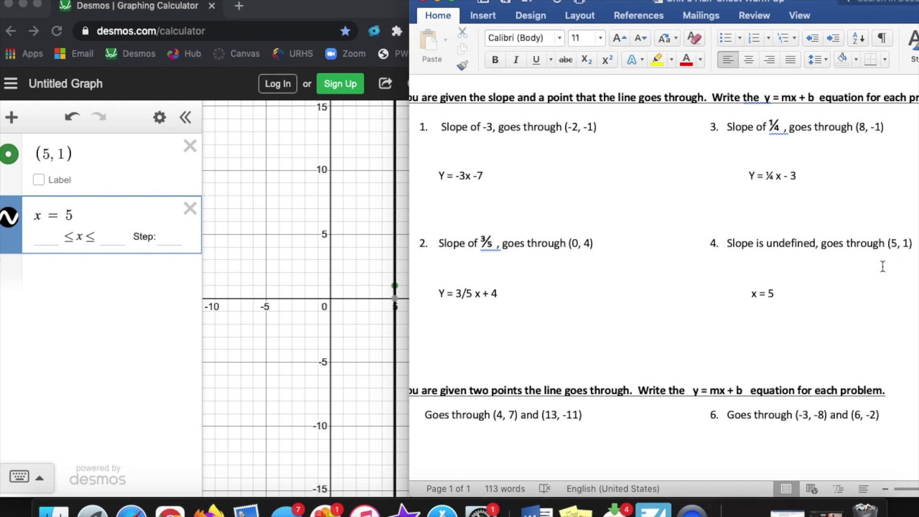